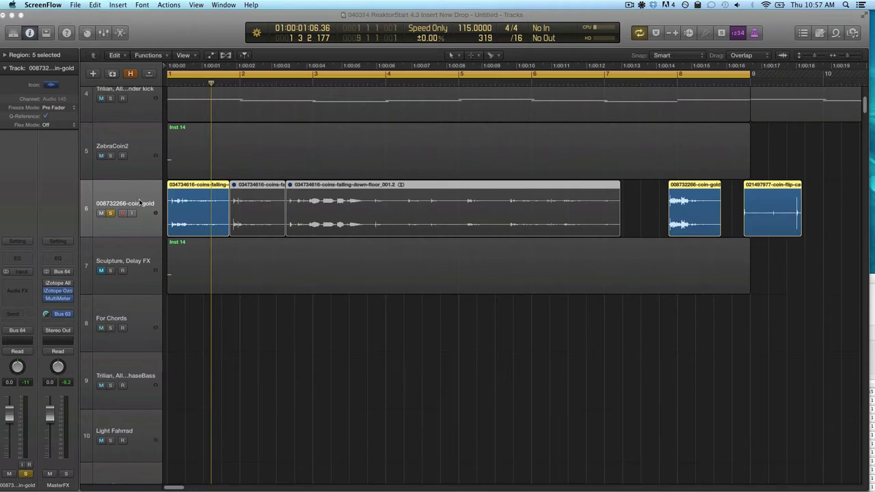
- Play the coin recordings on track 6 and select the first coin-falling region
click(209, 220)
key(space)
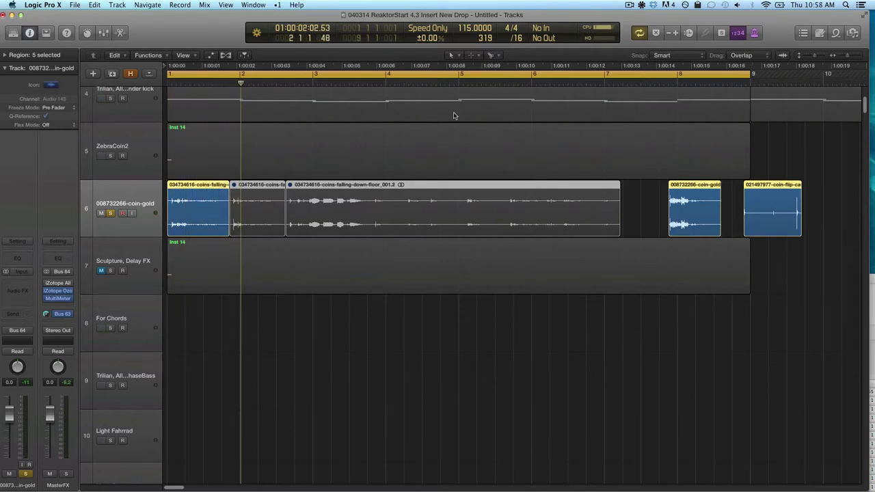
click(582, 106)
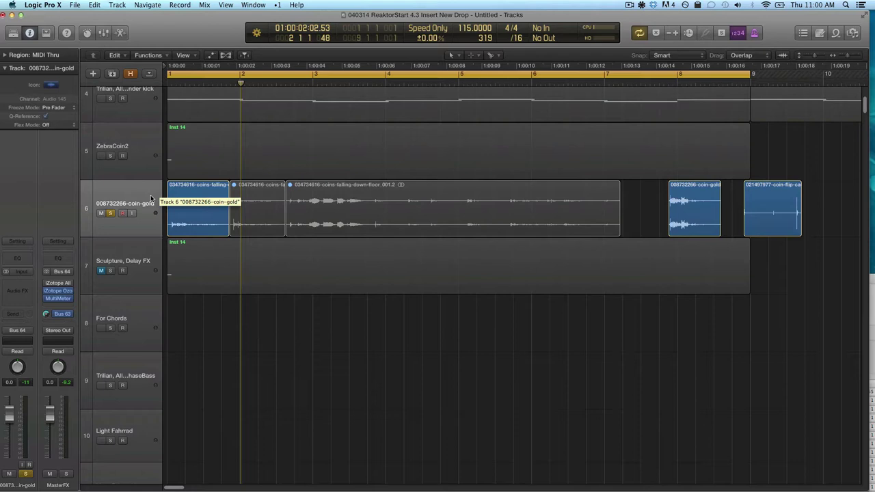
click(214, 197)
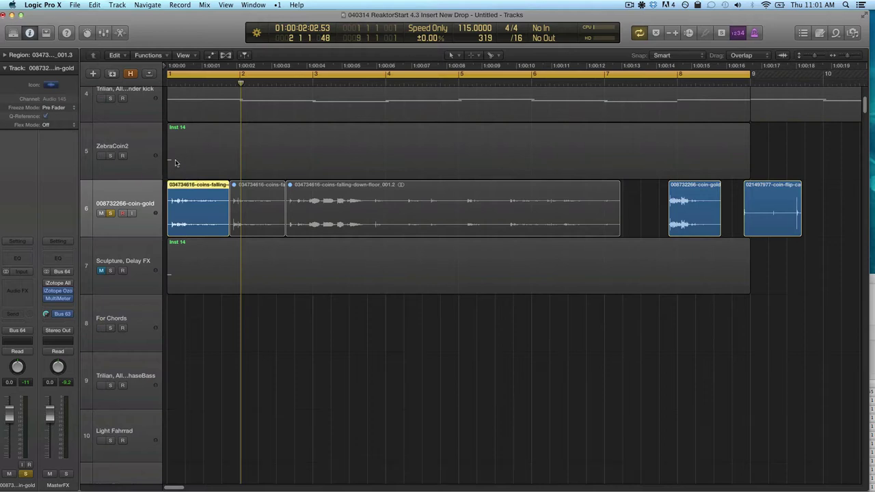
- Zoom the timeline in horizontally and play from the first coin-falling region's start
click(232, 257)
click(201, 222)
key(super+Right)
scroll(284, 230, up, 2)
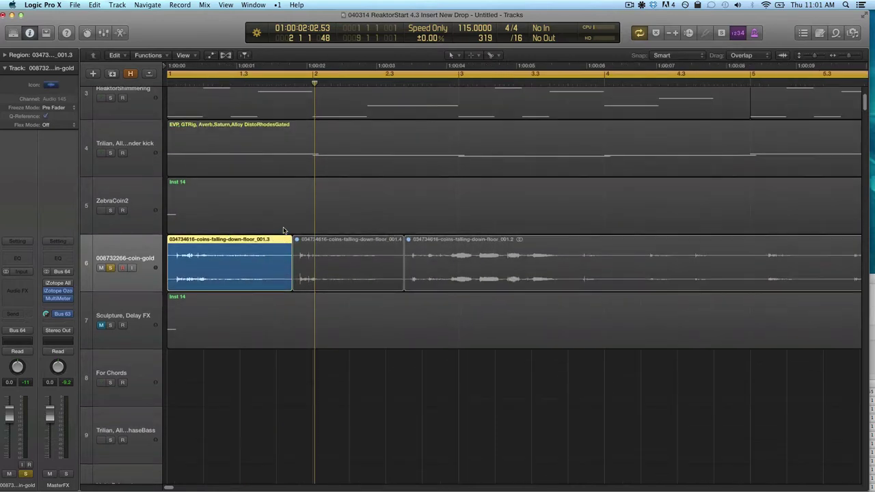
key(shift+space)
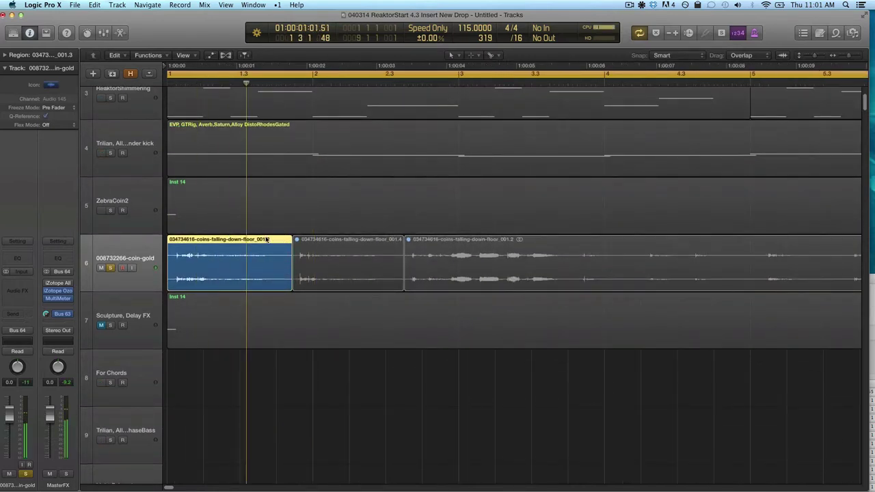
- Solo the ZebraCoin2 track and play its part alone from the start
click(145, 202)
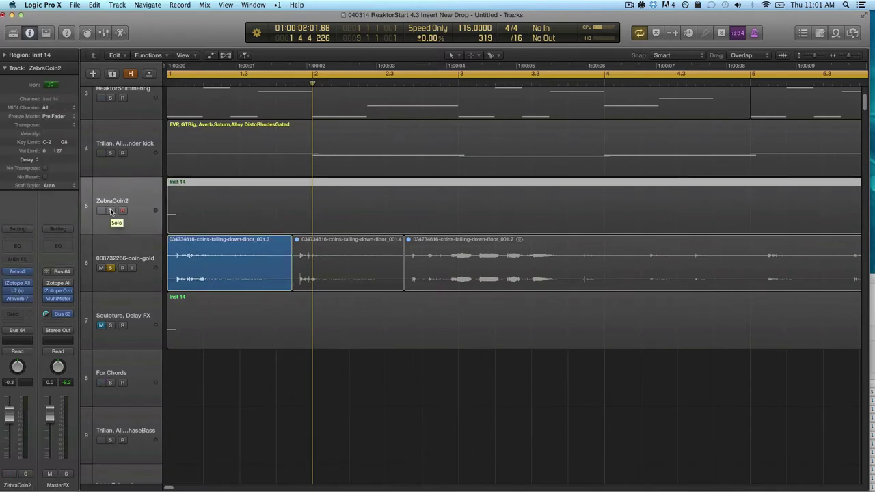
click(111, 211)
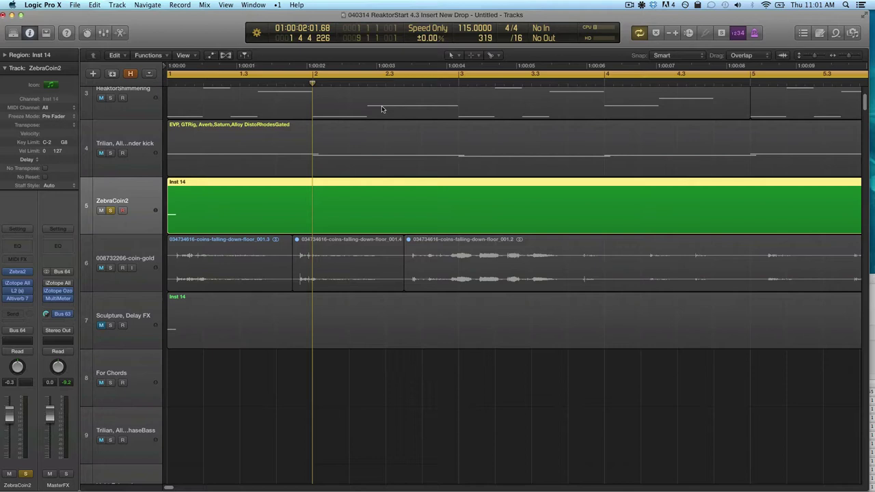
key(space)
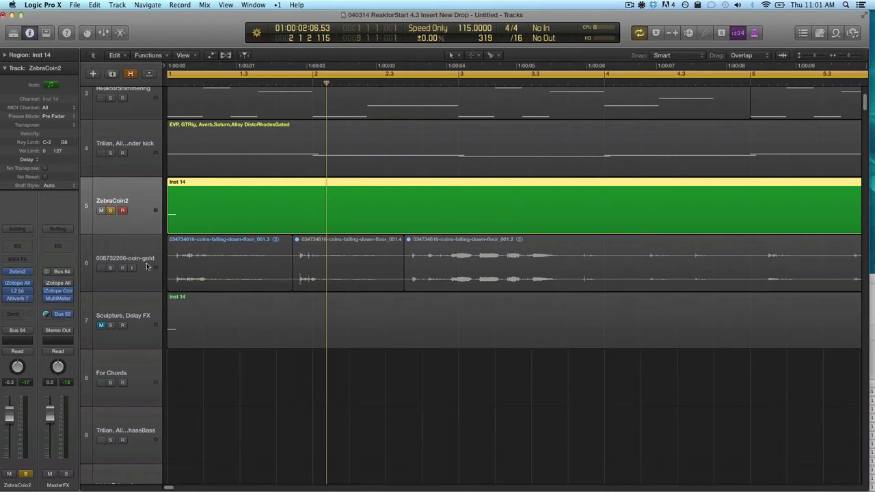
- Select the coin-gold track and replay it several times from the start
click(115, 245)
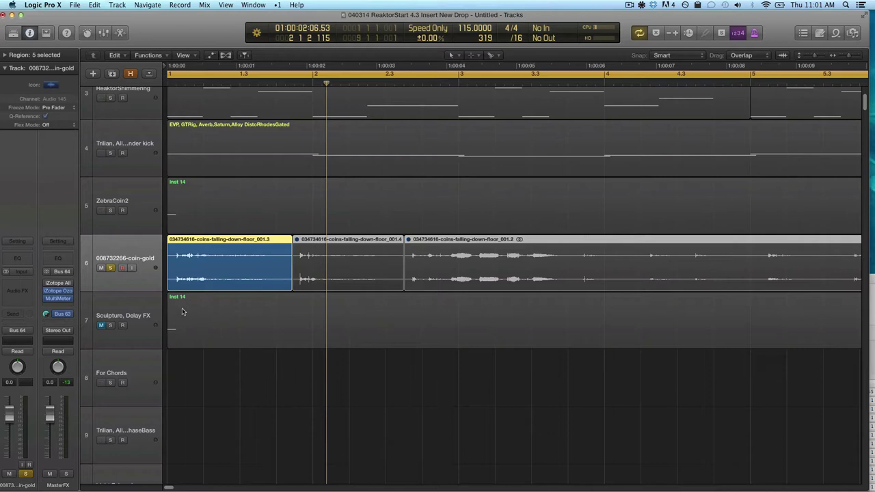
key(Return)
key(space)
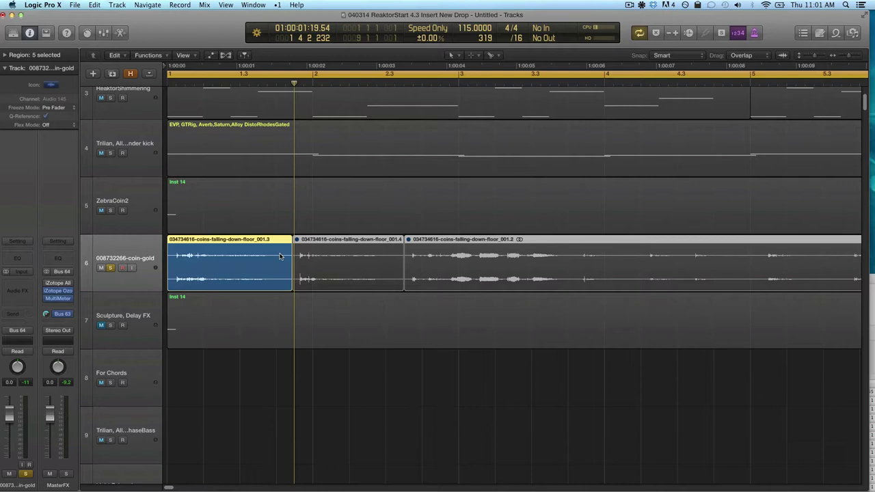
key(shift+space)
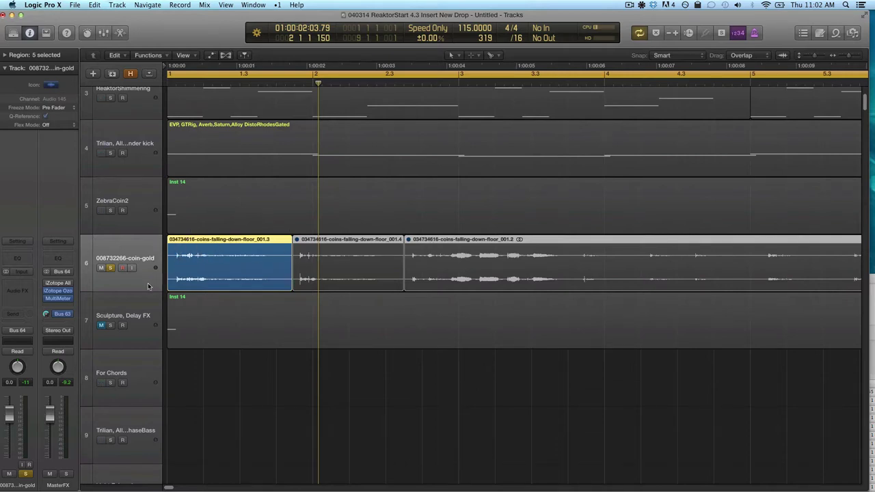
key(space)
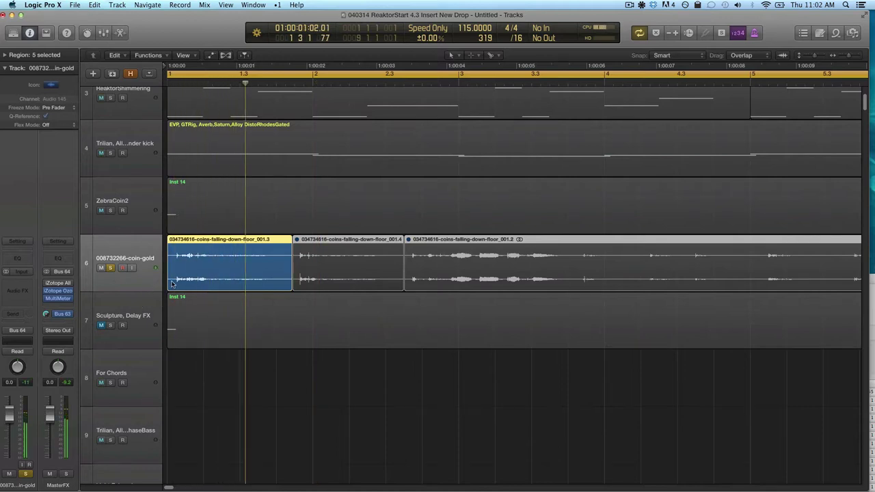
key(space)
key(space)
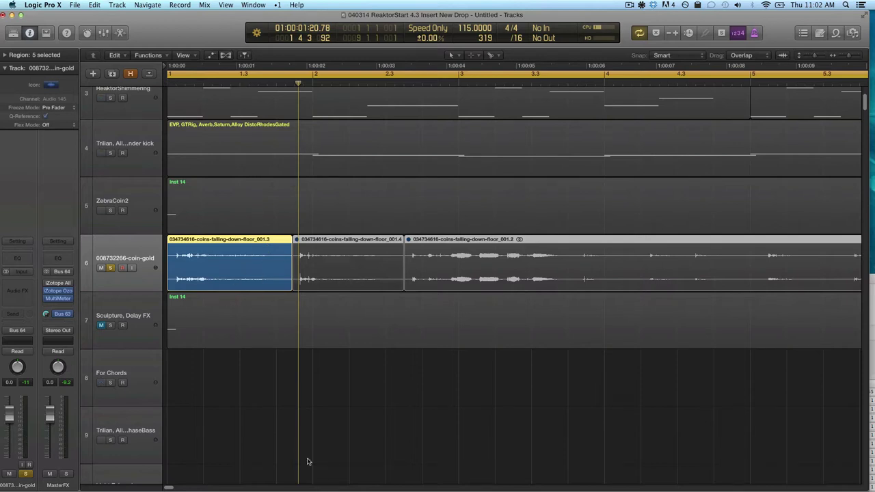
key(space)
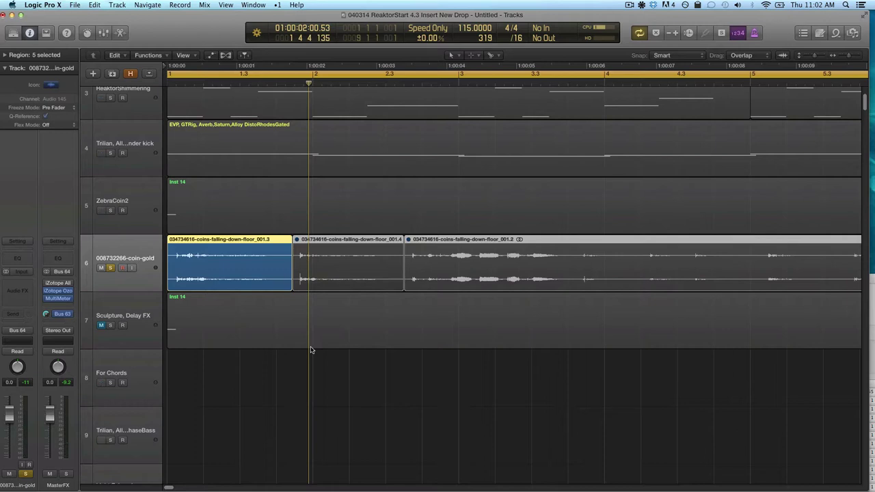
- Solo ZebraCoin2 and nudge the Mix of its Altiverb 7 Bathroom 3 reverb
click(152, 188)
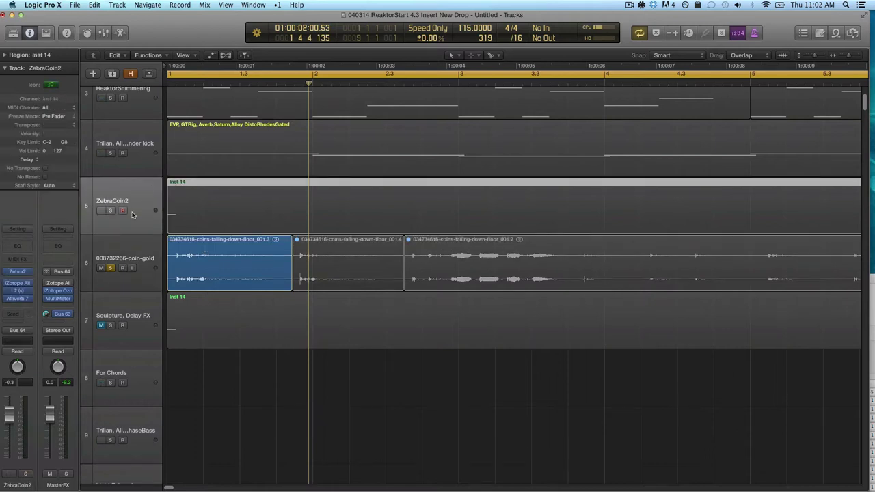
click(112, 210)
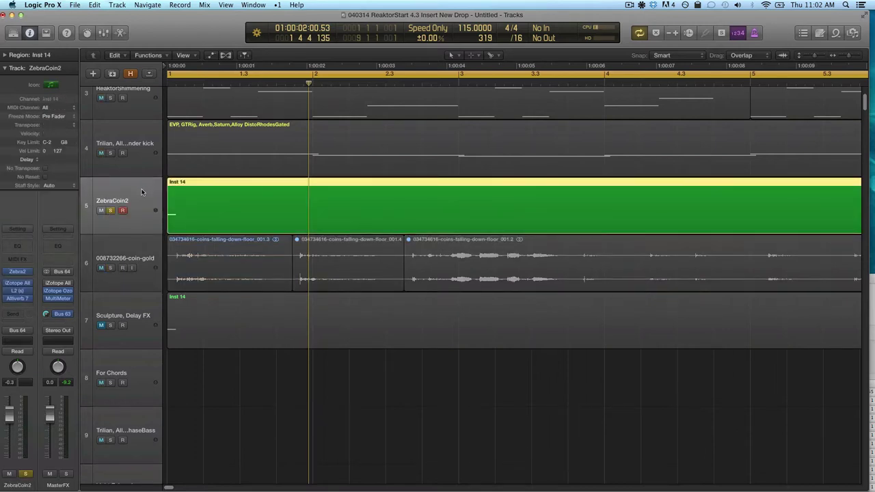
click(17, 298)
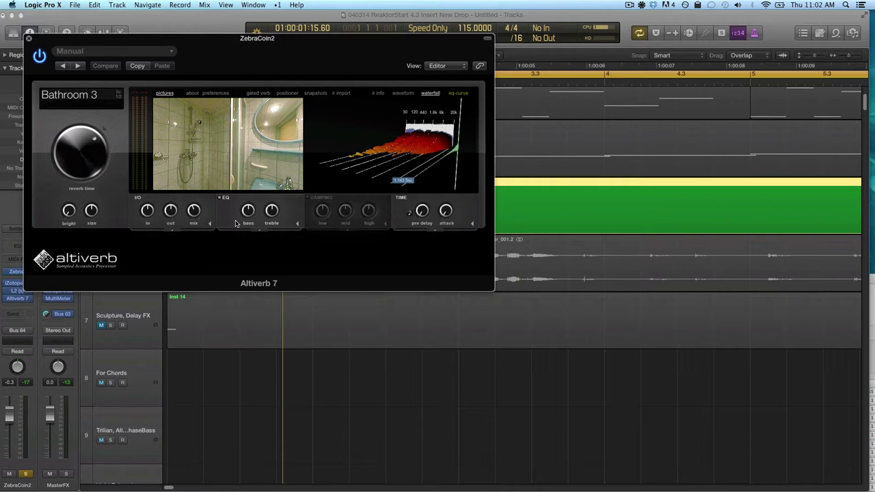
drag(194, 213, 195, 209)
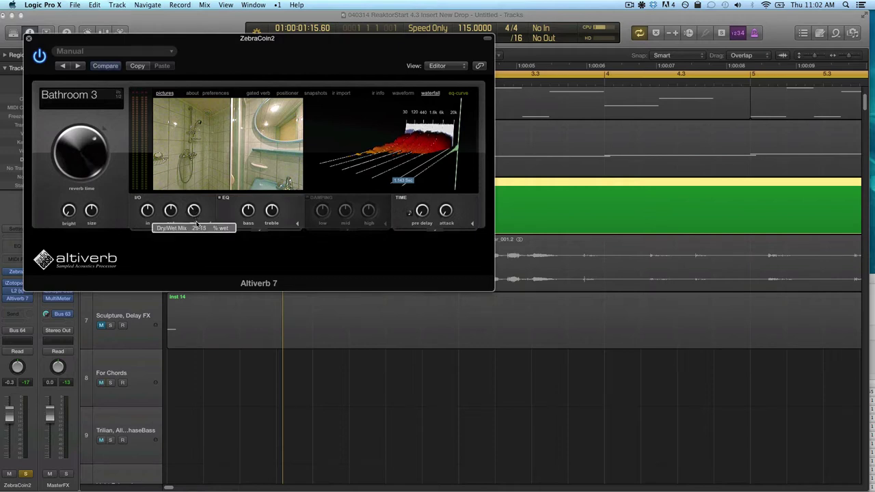
click(28, 38)
- During playback, show ZebraCoin2's Zebra2 Synthesis page with the ModMatrix
key(space)
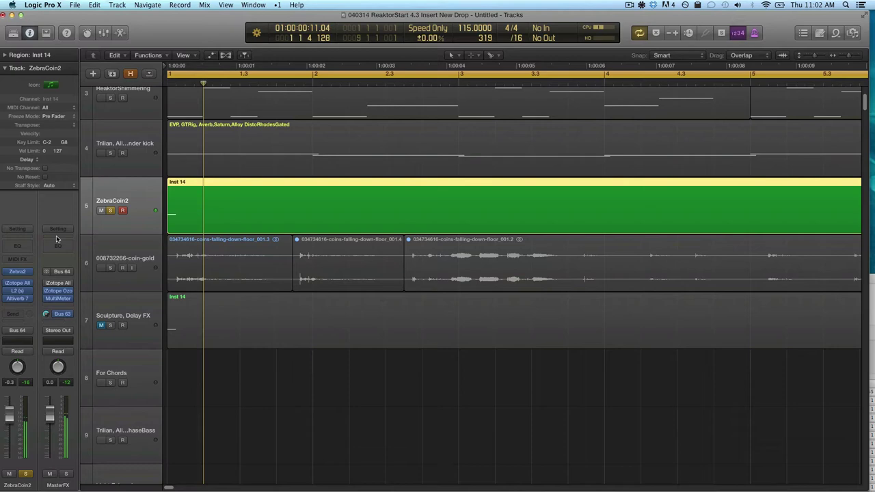
click(19, 272)
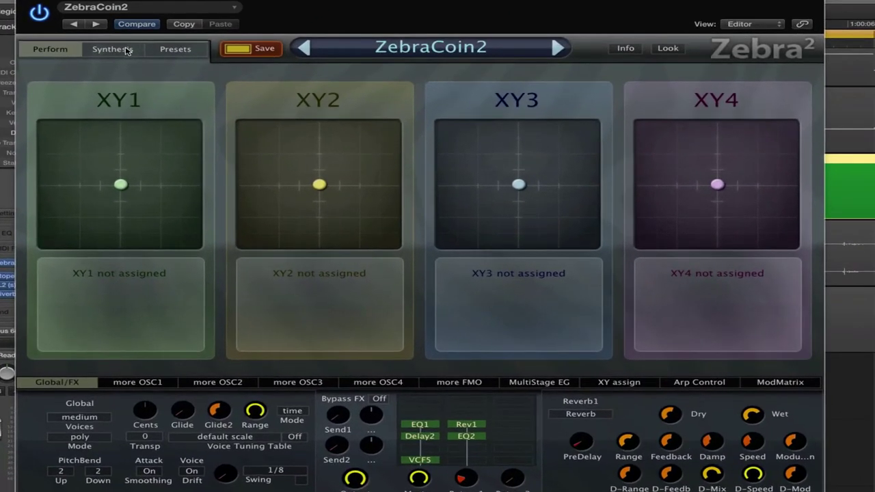
click(109, 49)
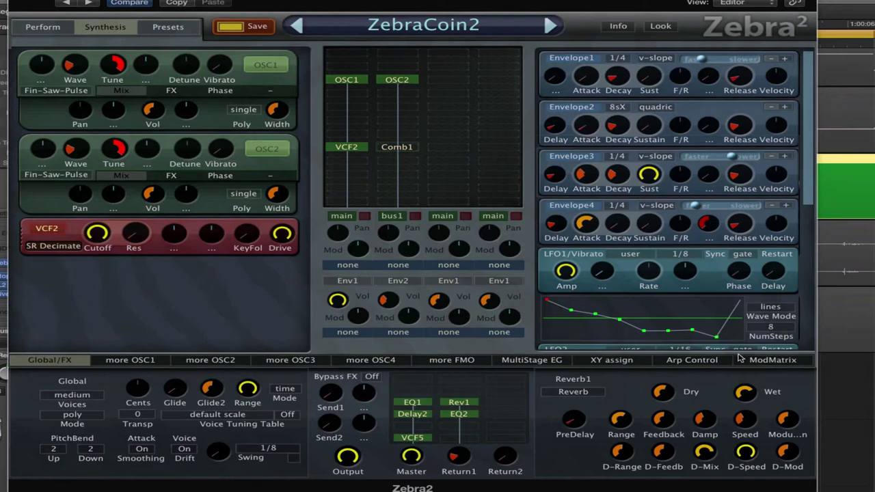
click(788, 360)
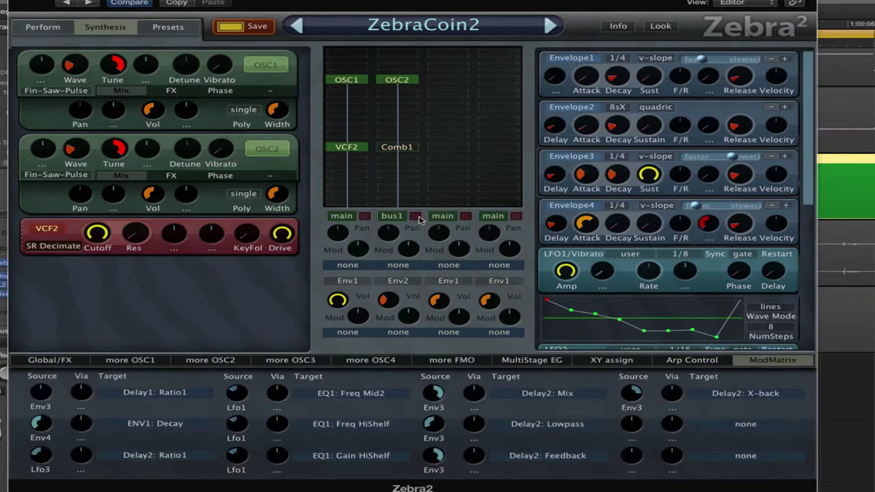
- Switch on the bus1 and two main lane toggles, then select OSC1 in the grid
click(415, 216)
click(466, 216)
click(518, 216)
click(350, 83)
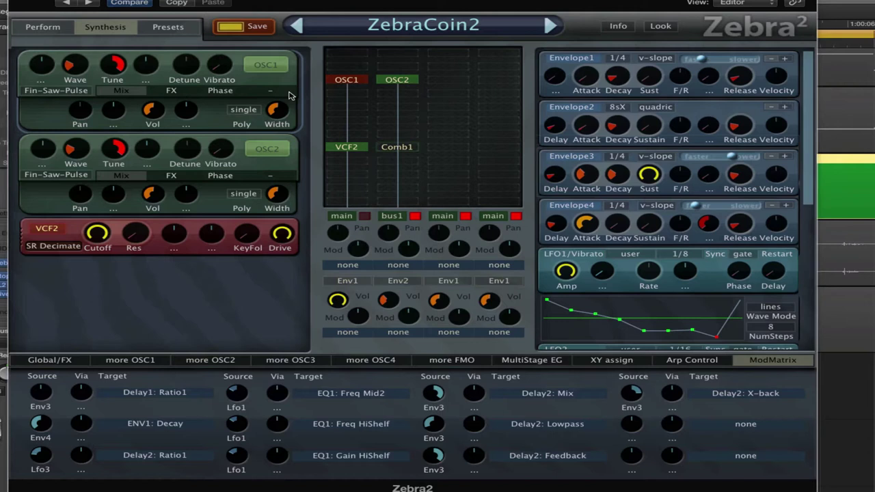
- Show OSC1's Phase page and lower its sync tune amount
click(227, 91)
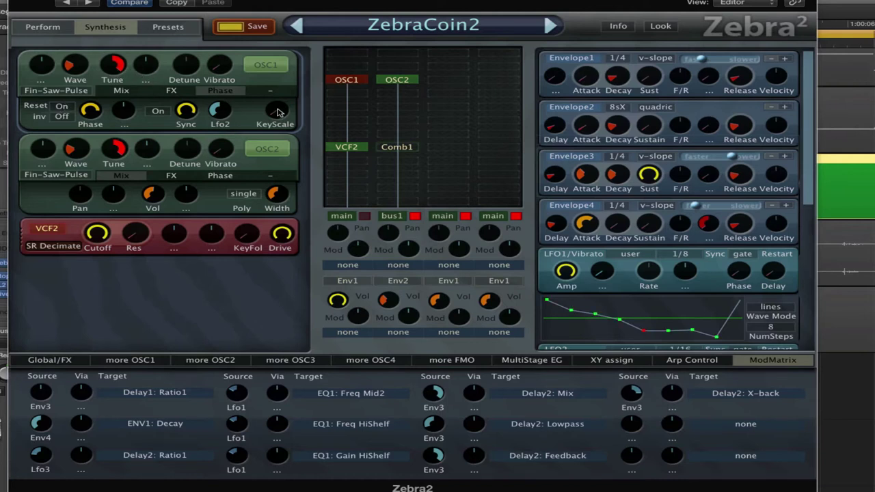
mouse_move(279, 113)
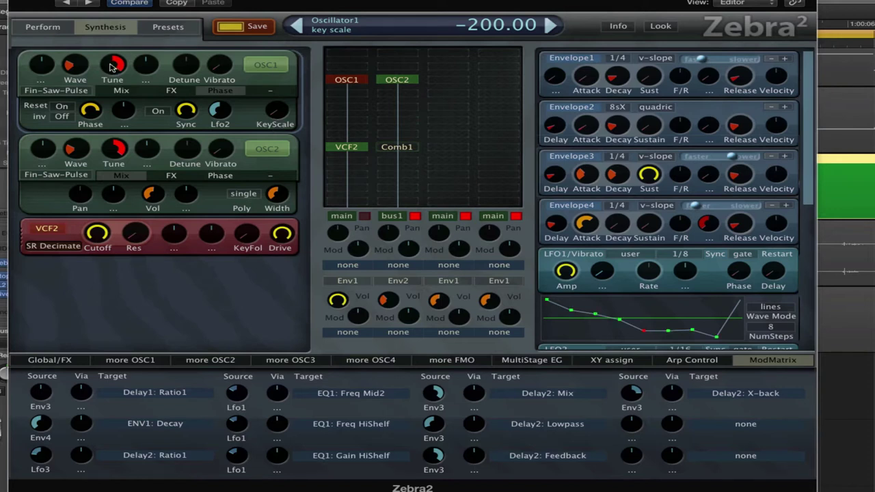
mouse_move(114, 69)
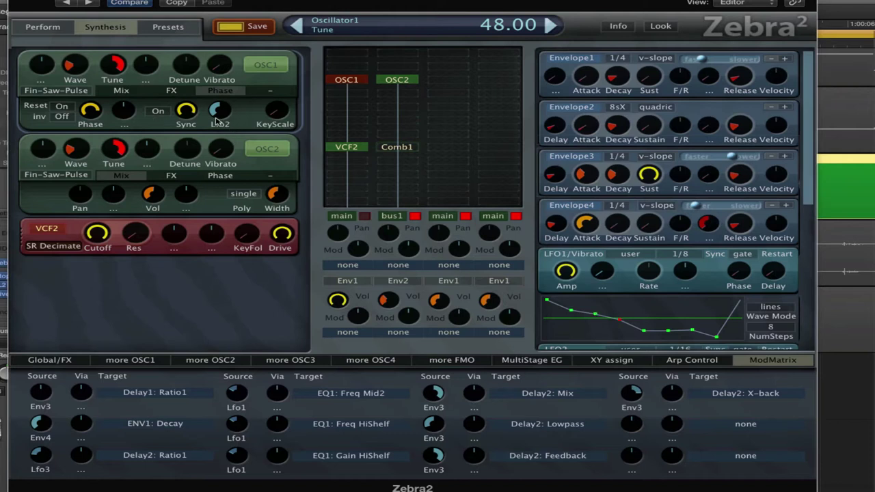
drag(188, 112, 189, 118)
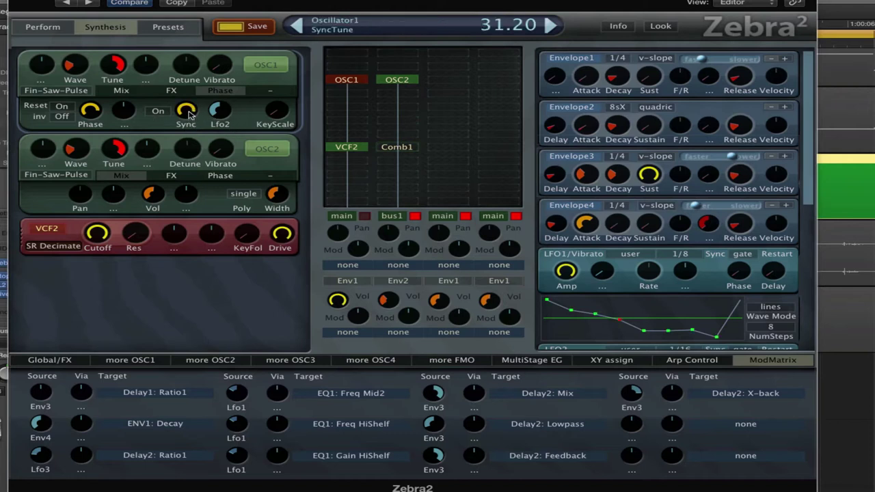
scroll(186, 111, up, 1)
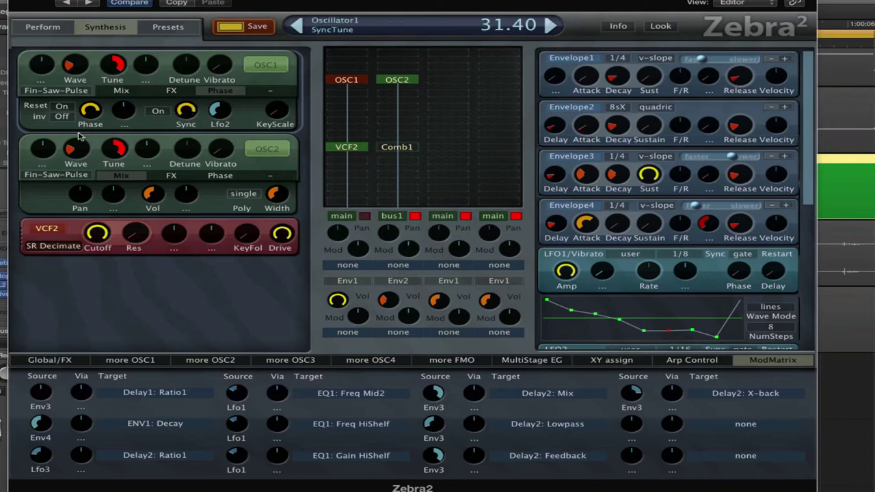
- Reset OSC1's Lfo2 sync modulation depth, then pull it down to about -26.80
double_click(227, 113)
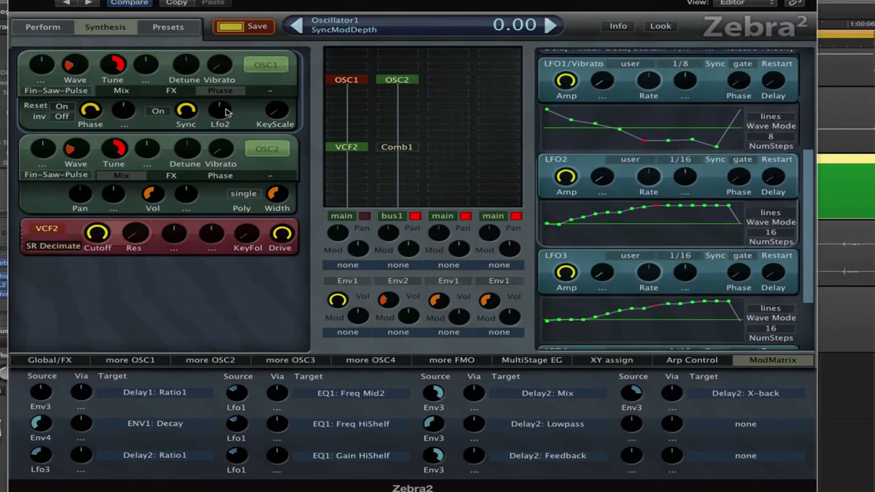
drag(228, 113, 232, 142)
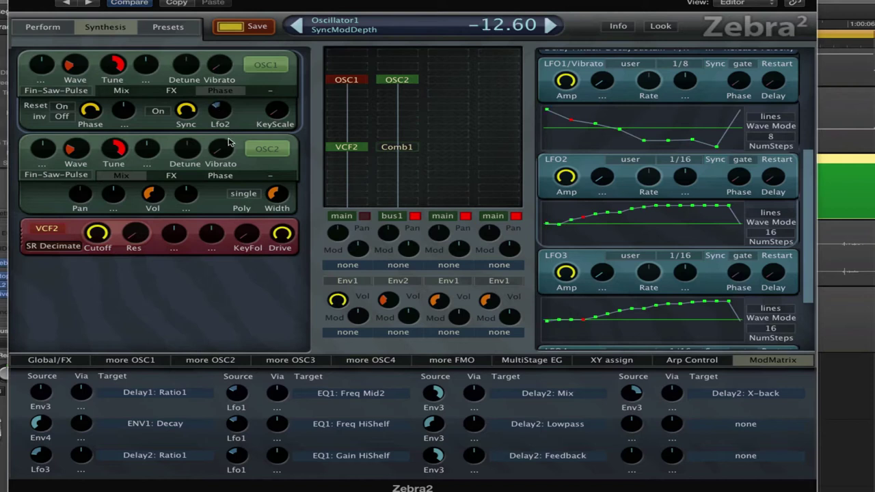
scroll(222, 115, up, 10)
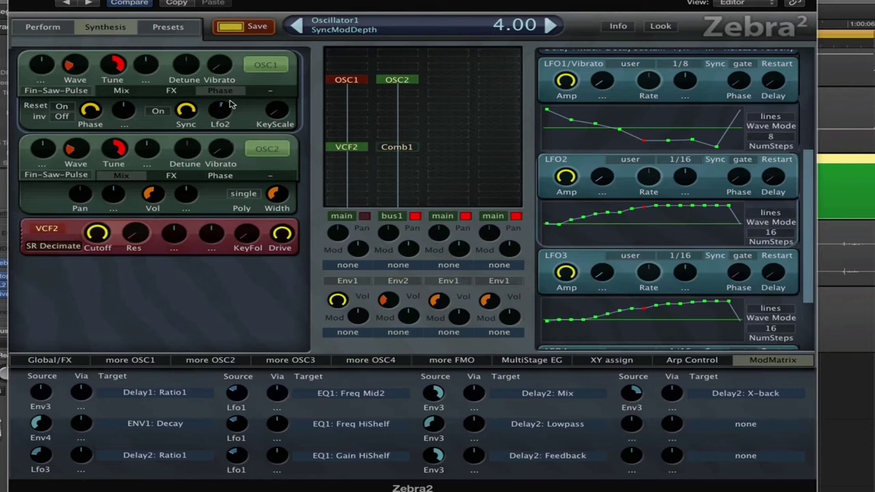
scroll(222, 115, up, 6)
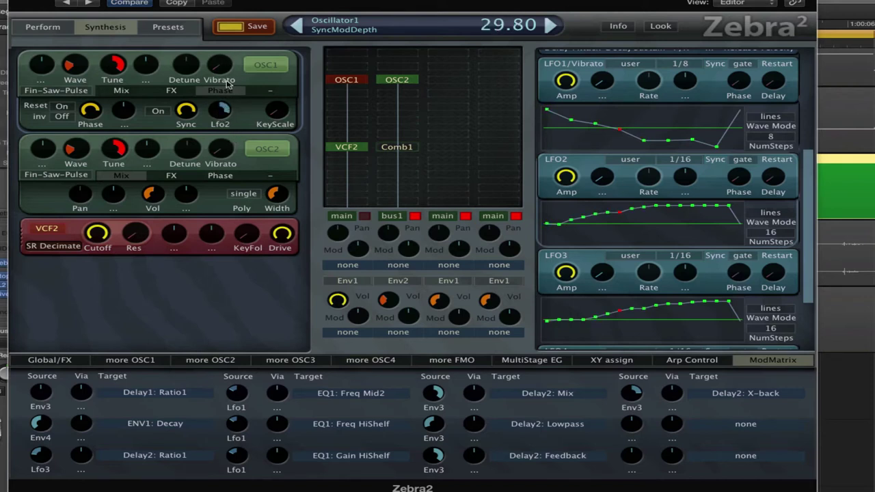
drag(223, 114, 211, 307)
scroll(223, 111, down, 3)
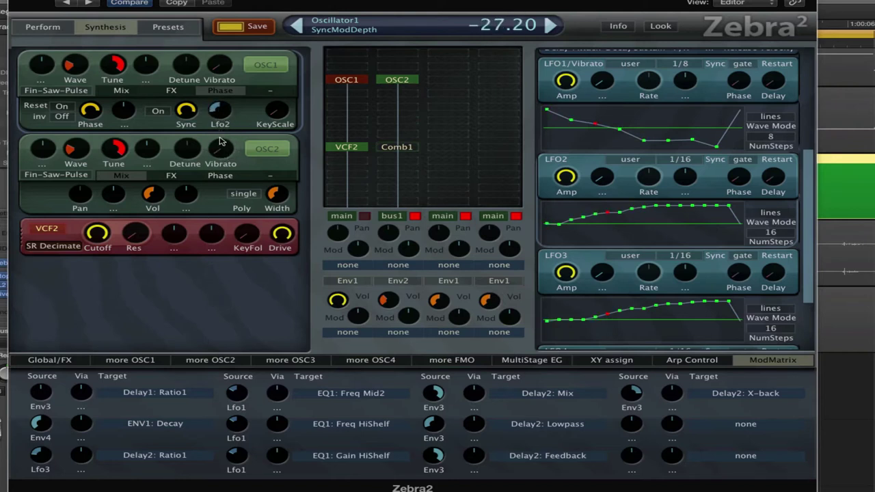
scroll(222, 109, down, 1)
scroll(222, 109, up, 3)
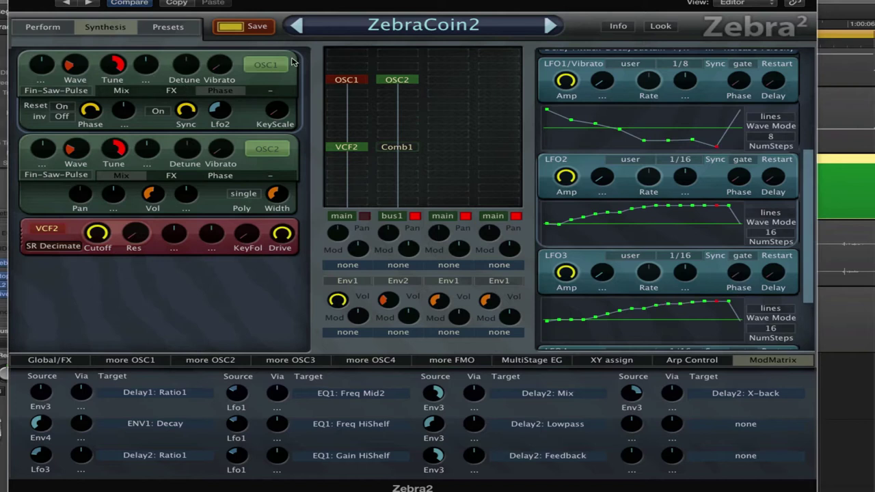
- Change OSC1's first spectral effect from Turbulence to Scatter
click(172, 91)
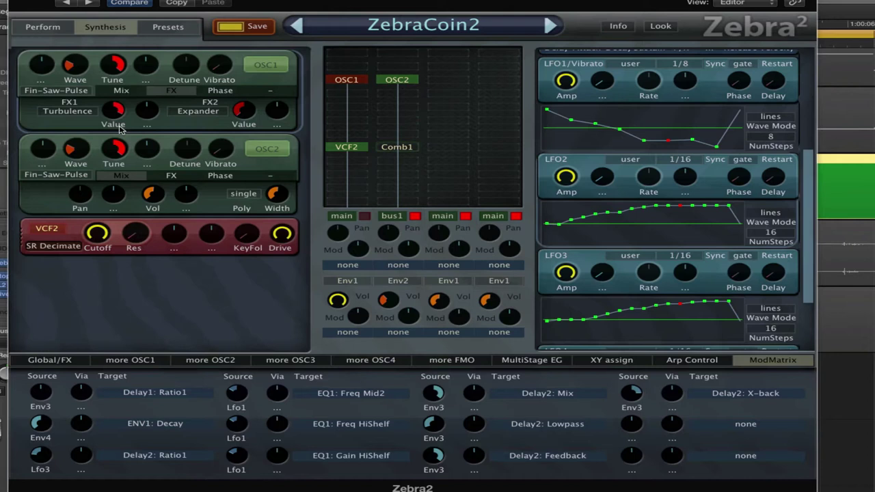
drag(108, 112, 80, 107)
click(80, 107)
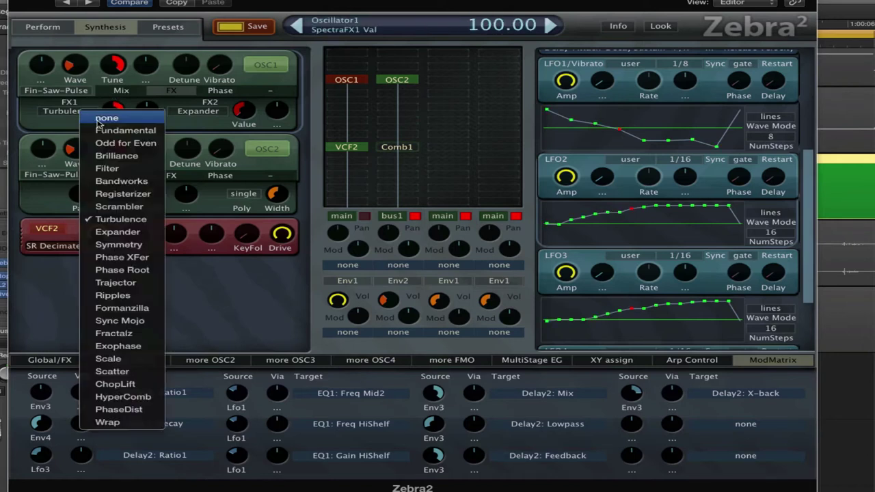
click(133, 373)
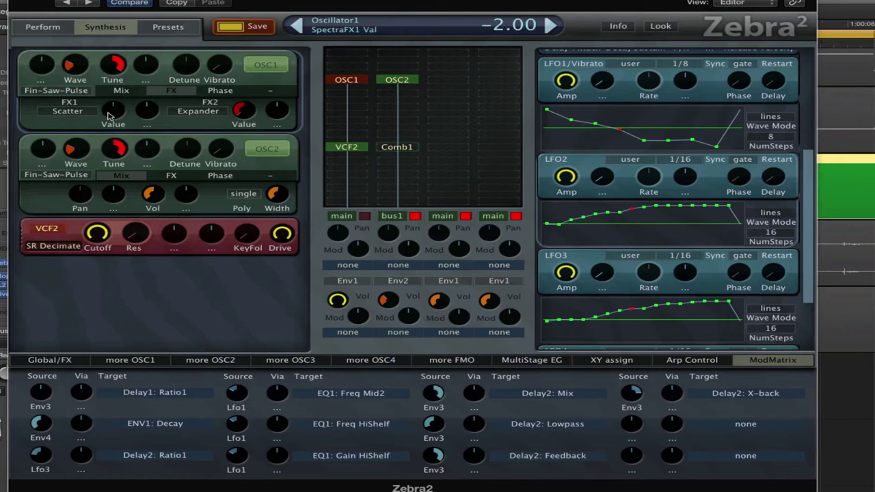
drag(113, 113, 125, 112)
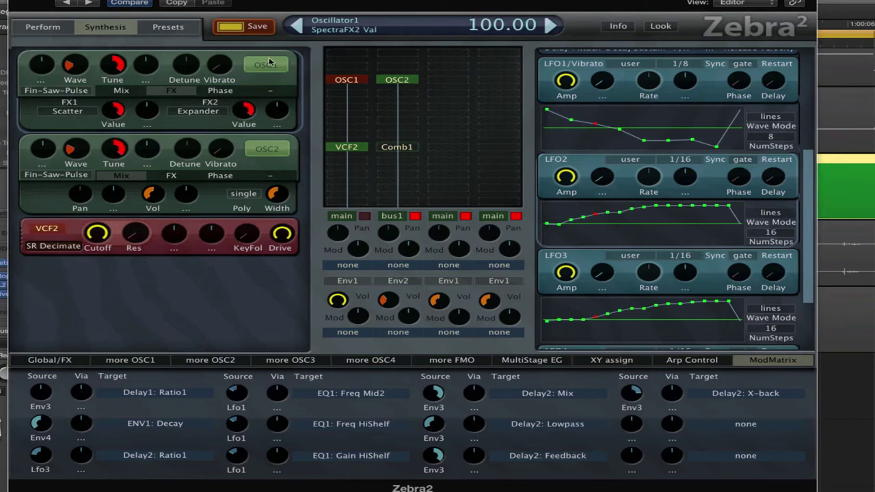
- Set the Expander amount to -100 and settle Scatter at 74
drag(251, 108, 245, 120)
drag(110, 115, 125, 126)
drag(251, 111, 254, 103)
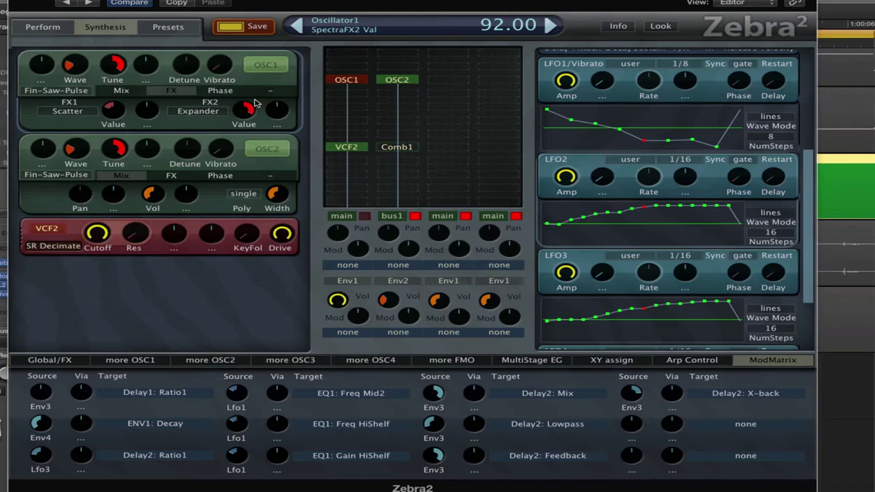
drag(115, 110, 118, 41)
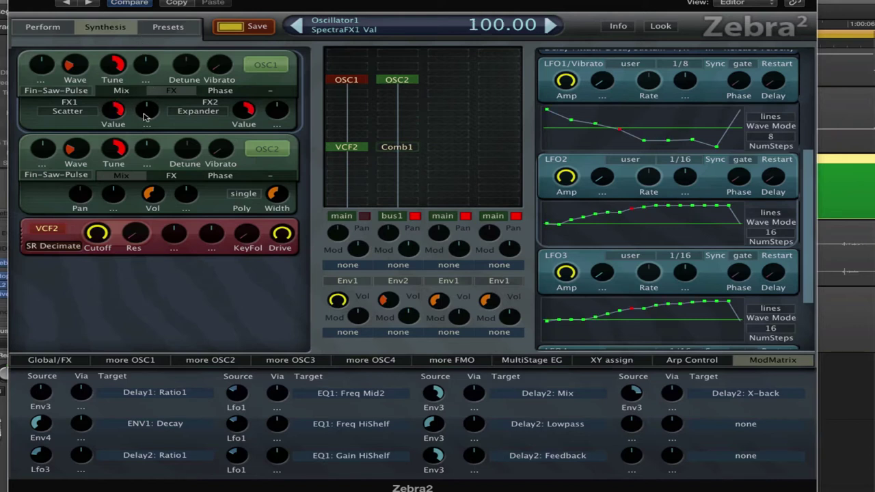
drag(234, 113, 226, 264)
drag(115, 124, 116, 99)
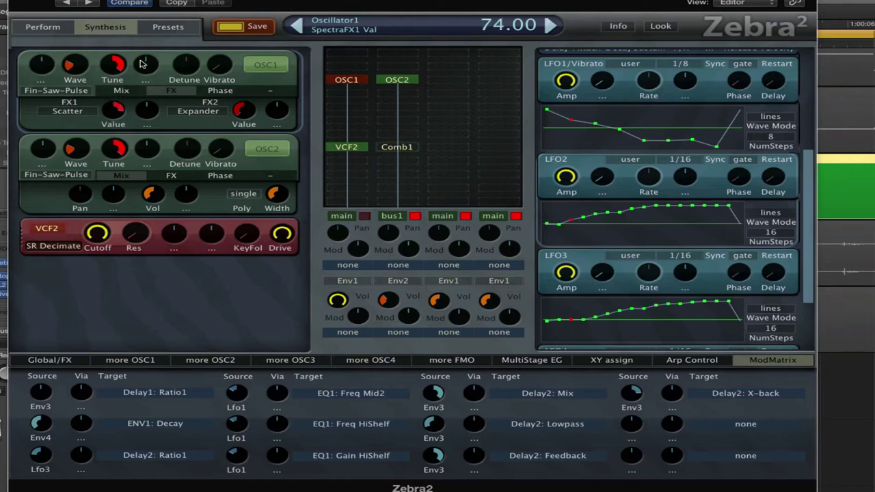
click(126, 90)
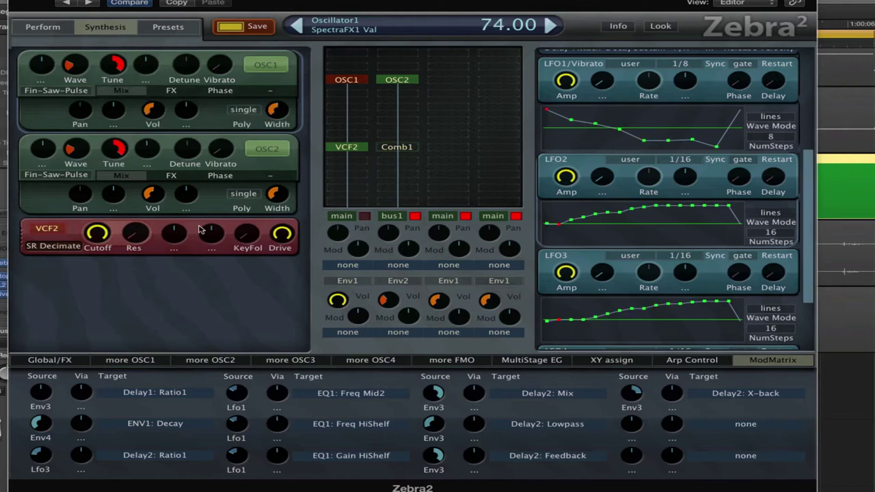
- Show OSC1's wave editor page, then select VCF2 and lower its cutoff toward 80
click(154, 357)
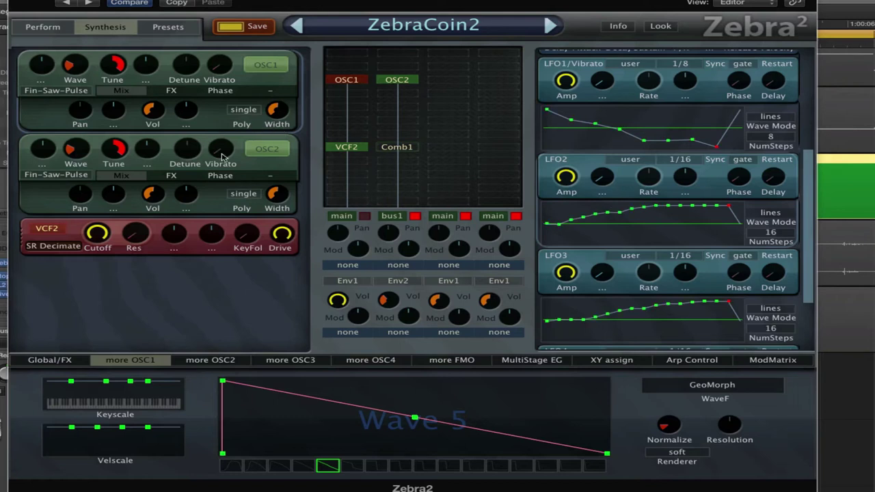
click(343, 150)
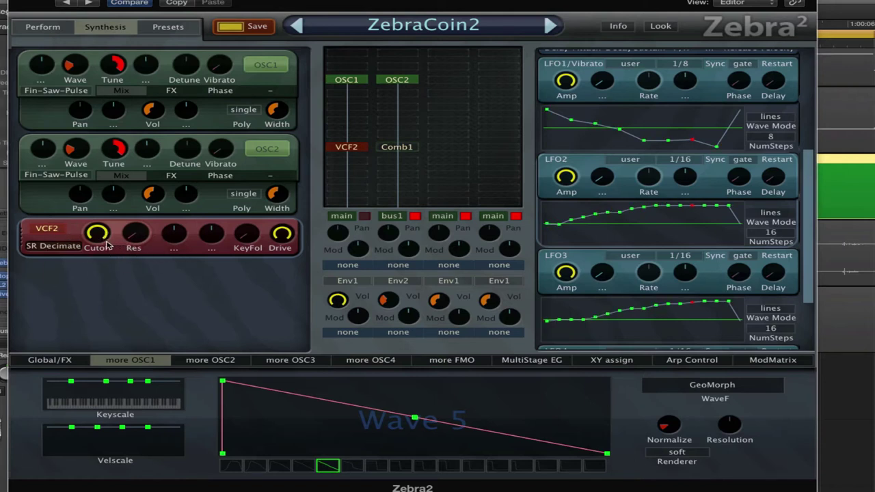
drag(102, 236, 108, 213)
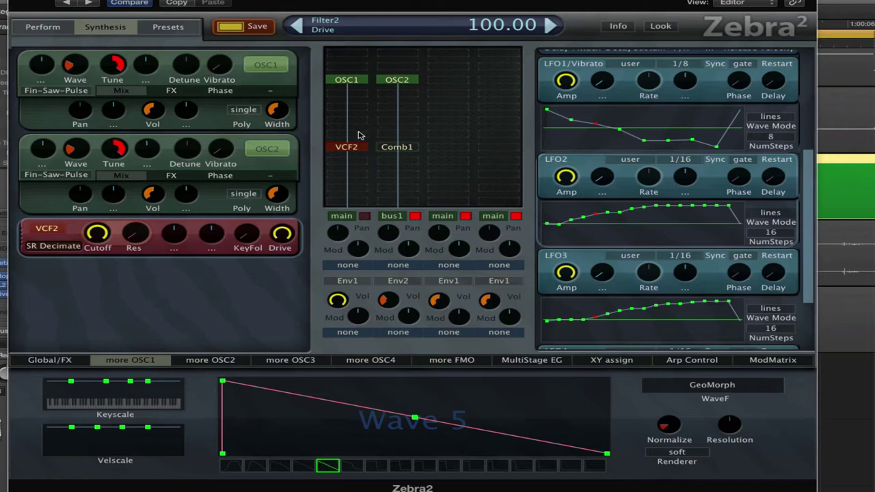
- Add a Ring1 module and move it into OSC2's column above Comb1
click(357, 135)
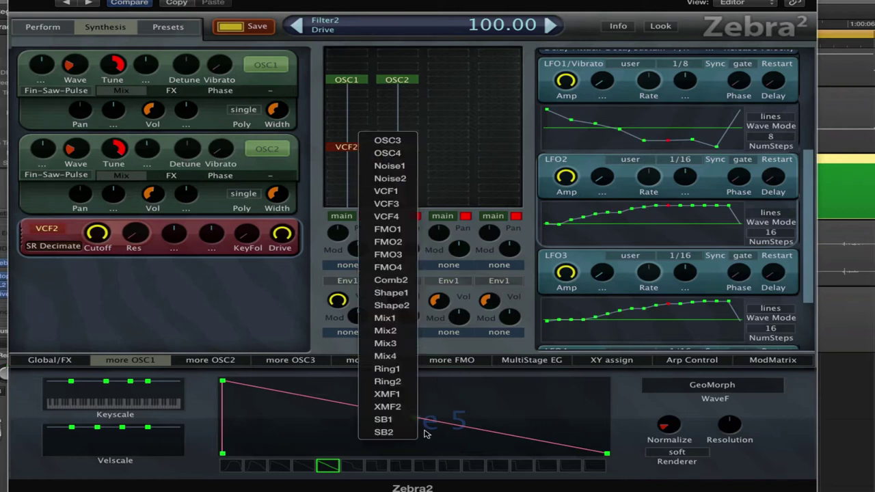
click(386, 368)
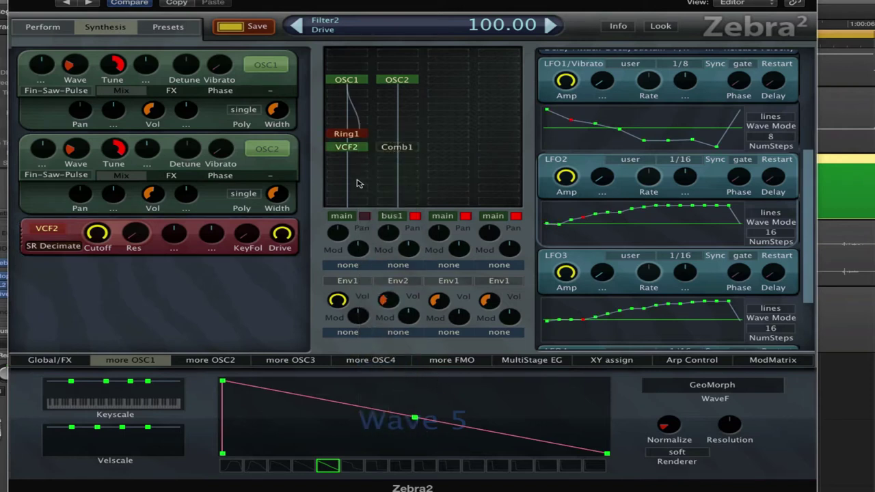
drag(351, 137, 405, 114)
- Toggle OSC2 and Ring1 on and off to compare, leaving Ring1 and Comb1 off
double_click(398, 81)
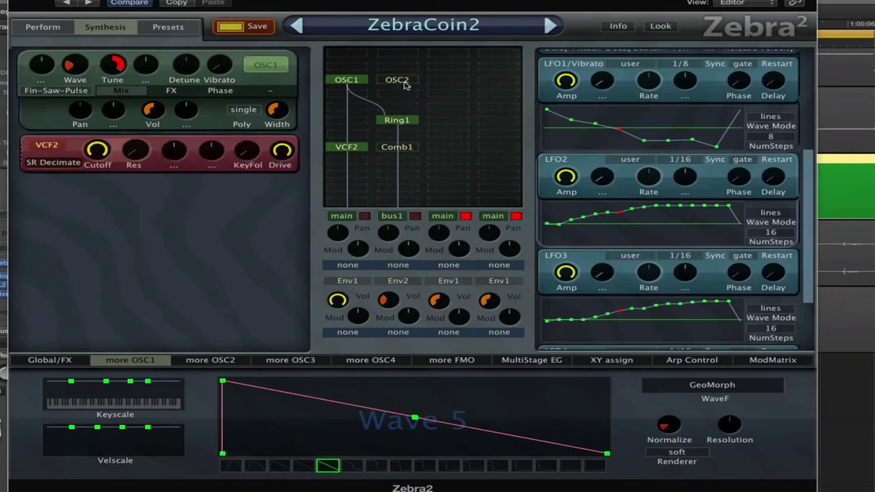
double_click(403, 83)
click(402, 124)
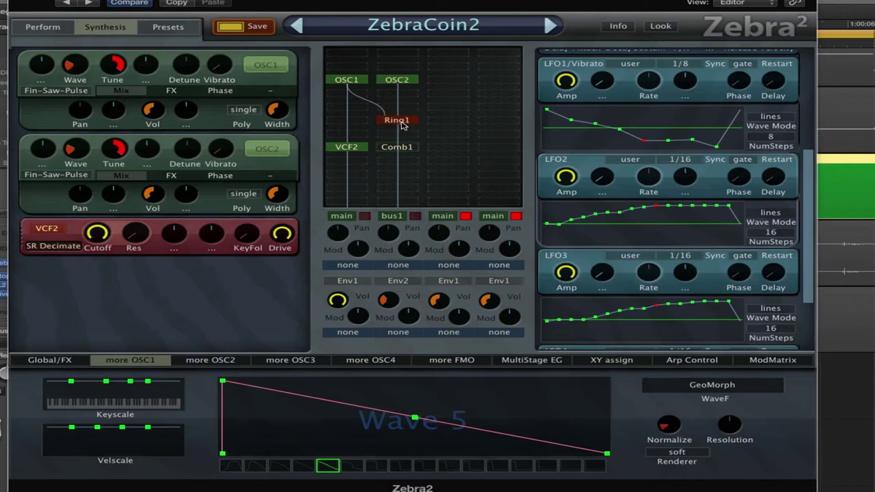
double_click(402, 124)
double_click(402, 124)
double_click(419, 122)
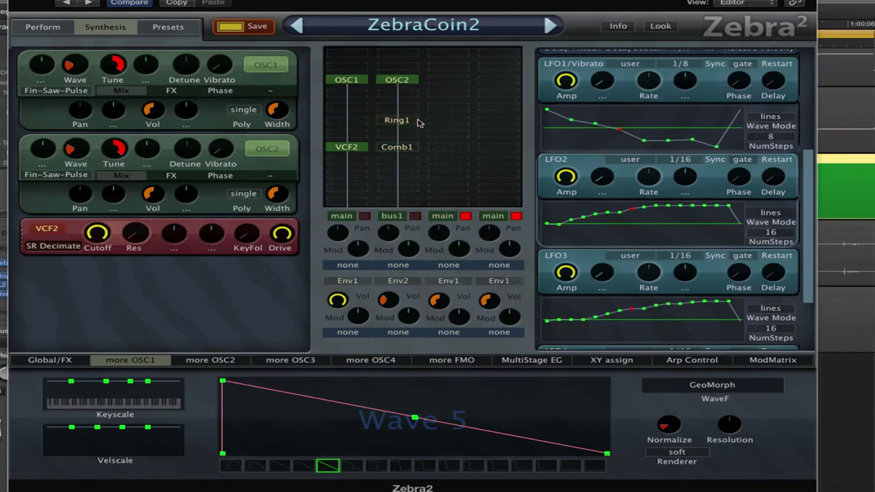
click(402, 152)
double_click(402, 152)
- Remove Ring1 and add an SB1 sideband module in the slot above VCF2
right_click(403, 123)
click(437, 274)
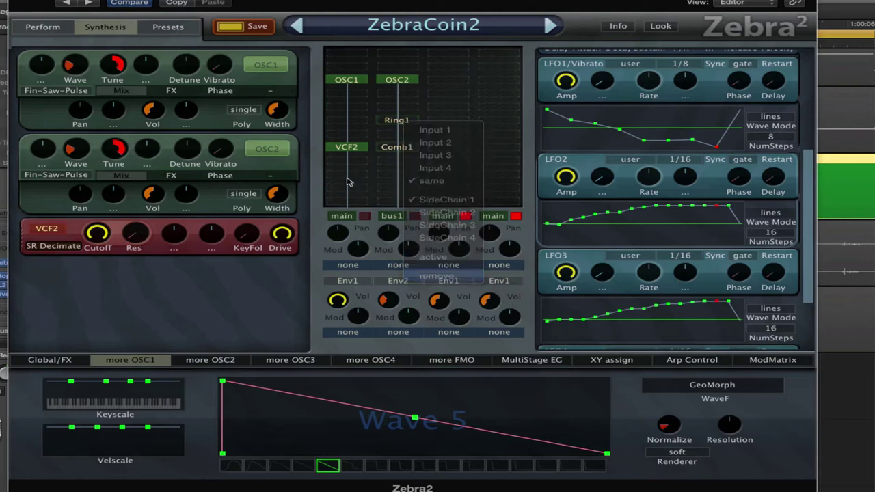
click(350, 119)
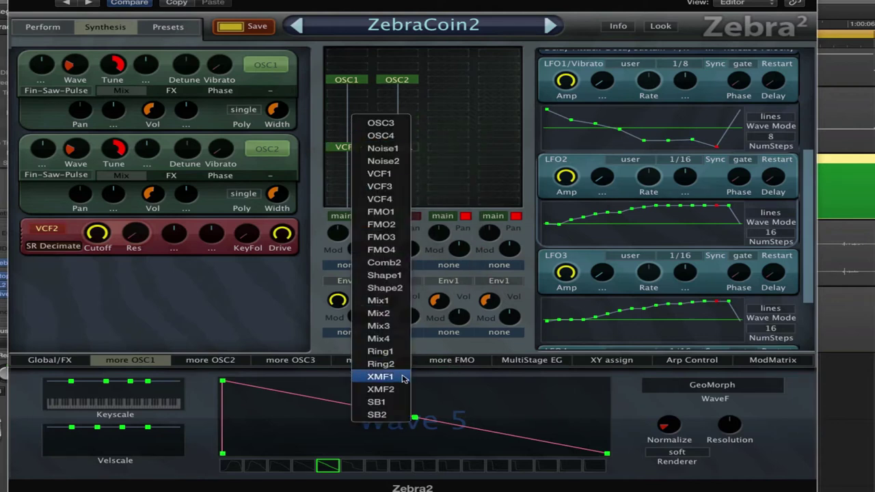
click(394, 408)
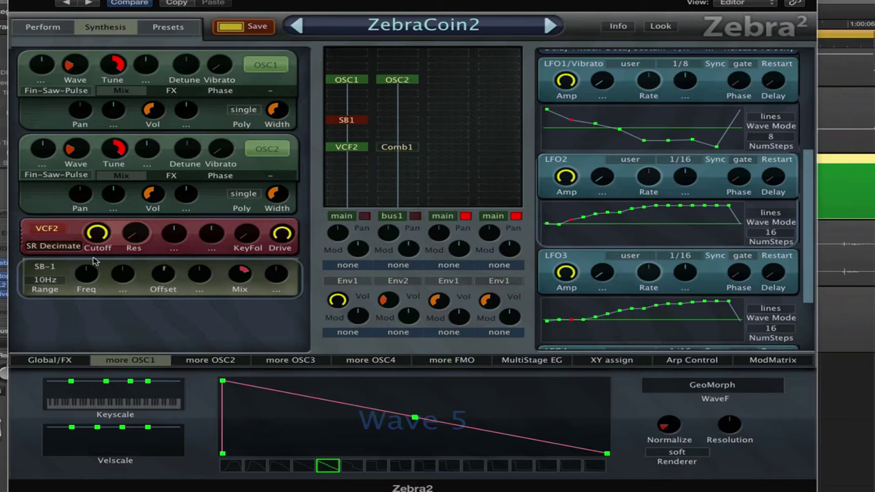
- Set the SB1 sideband mix to 100 and its frequency to about 42
drag(99, 259, 376, 205)
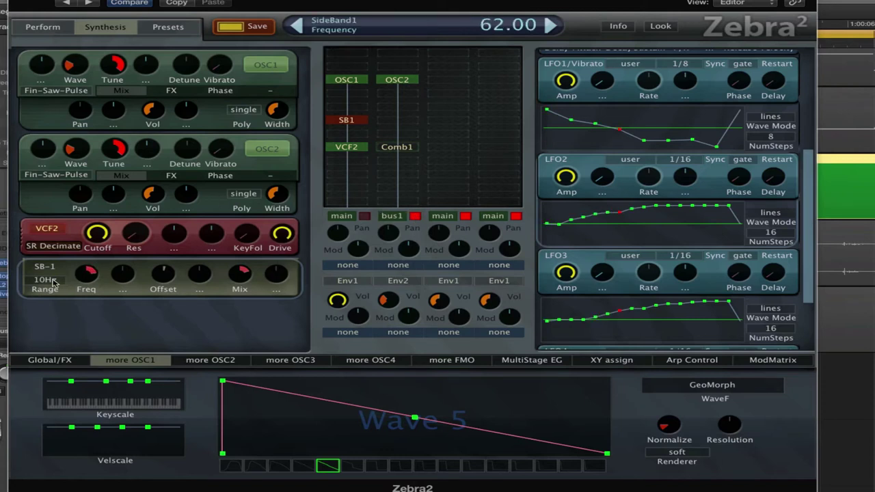
drag(85, 275, 123, 244)
drag(245, 281, 250, 247)
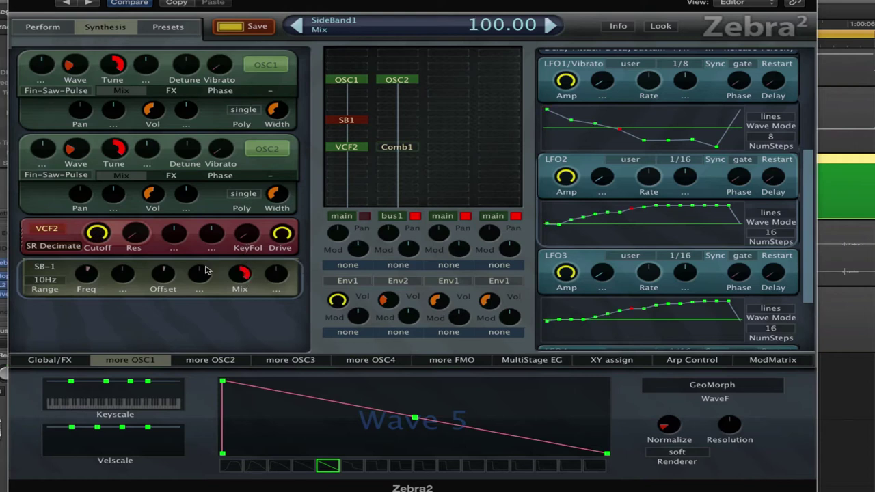
mouse_move(104, 279)
mouse_down()
mouse_move(97, 274)
mouse_move(89, 287)
mouse_up()
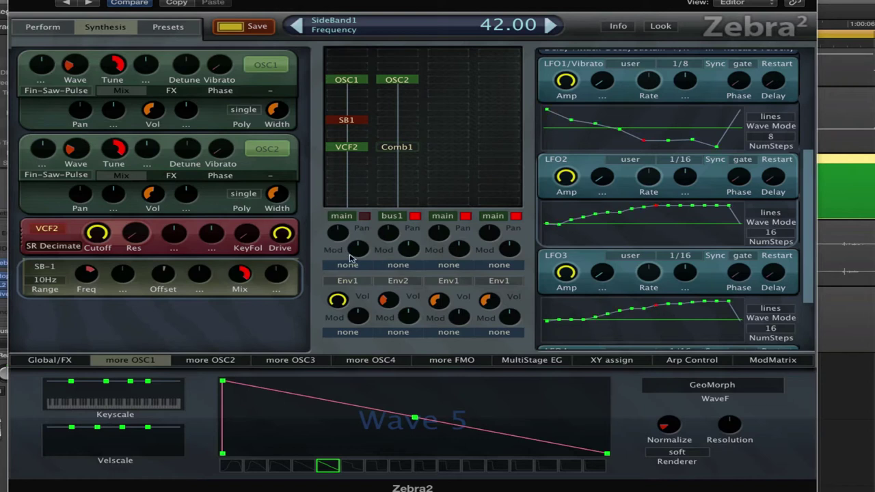
click(71, 362)
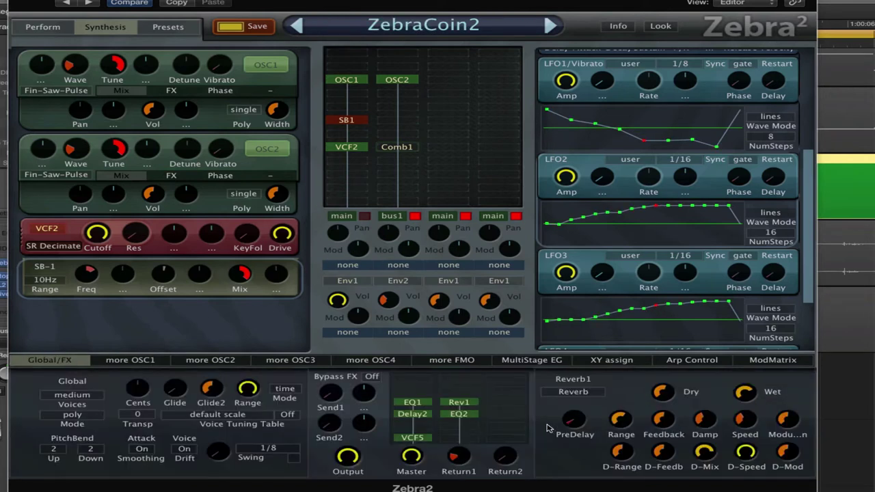
- View the EQ1 curve, solo and select the 008732266-coin-gold track, then show the ModMatrix
click(420, 404)
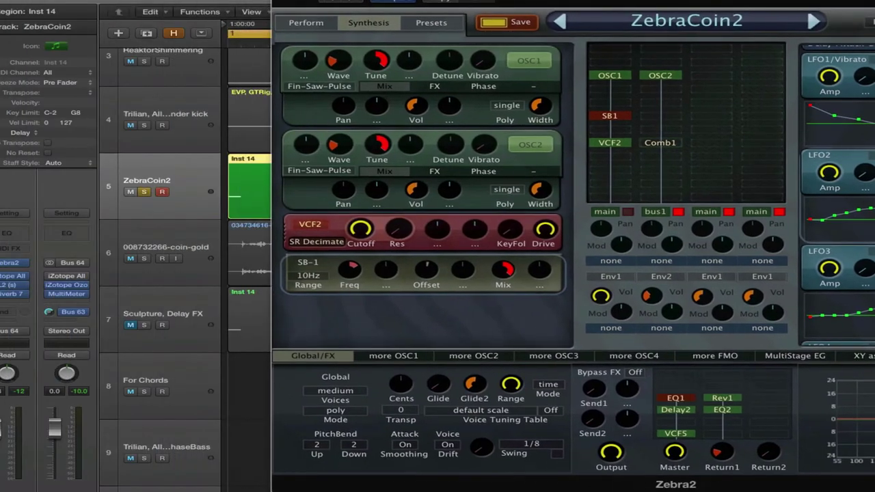
click(144, 257)
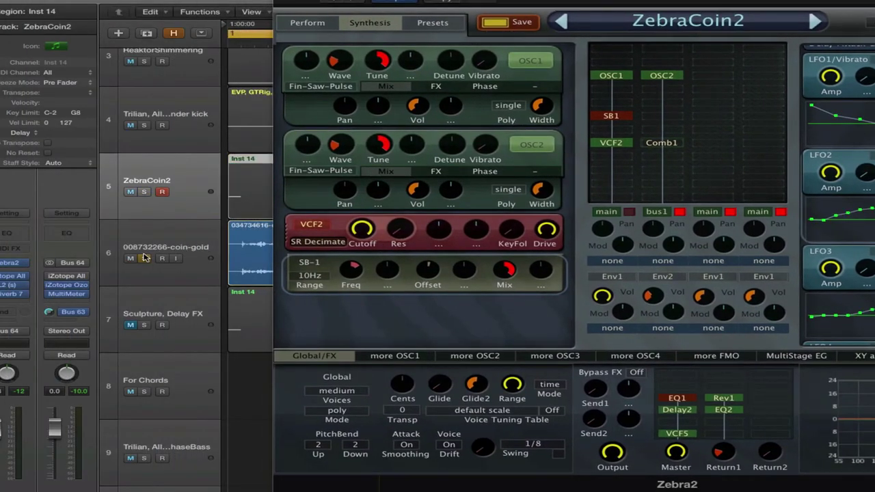
click(149, 245)
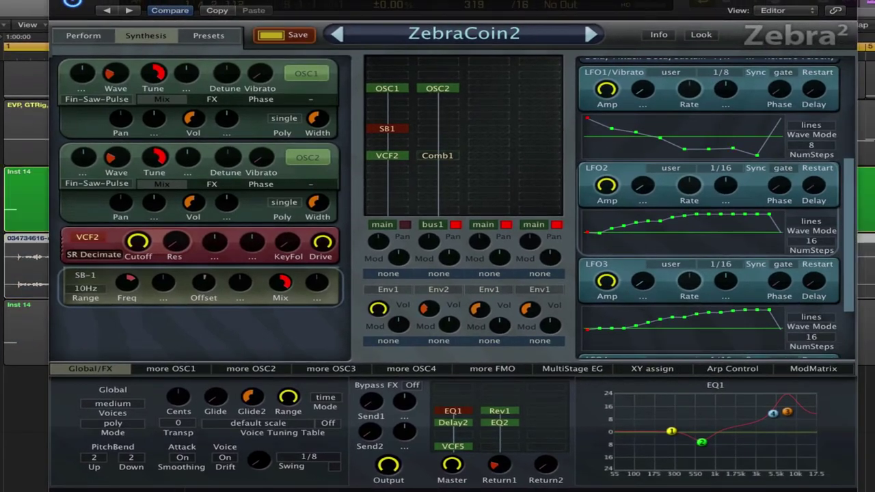
click(813, 369)
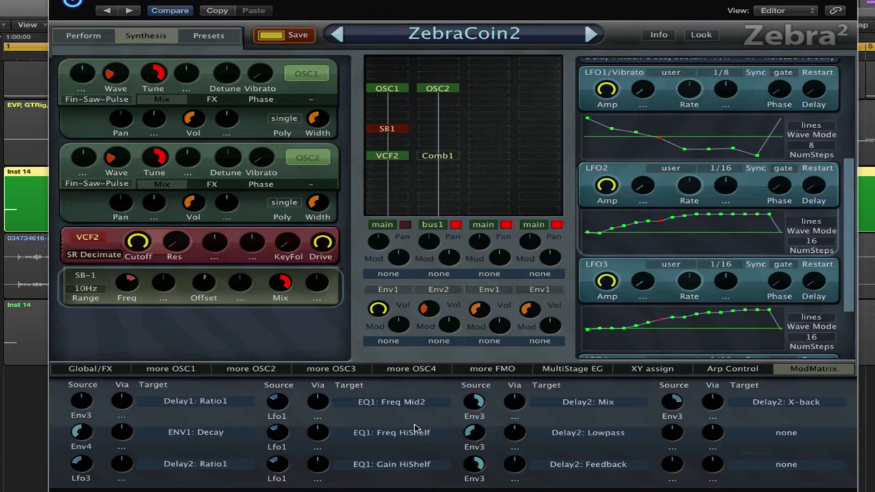
- Move EQ1 after Delay2 and bring its low-shelf gain back to about 0.50 dB
click(96, 369)
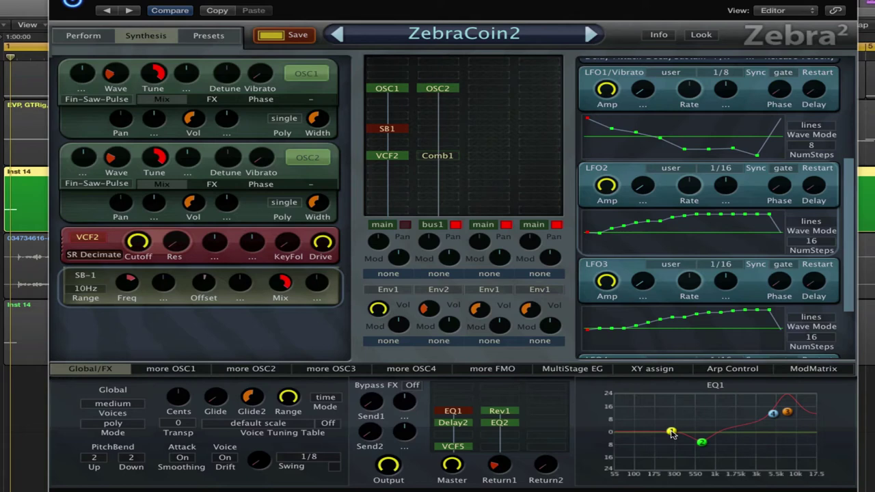
drag(672, 434, 683, 408)
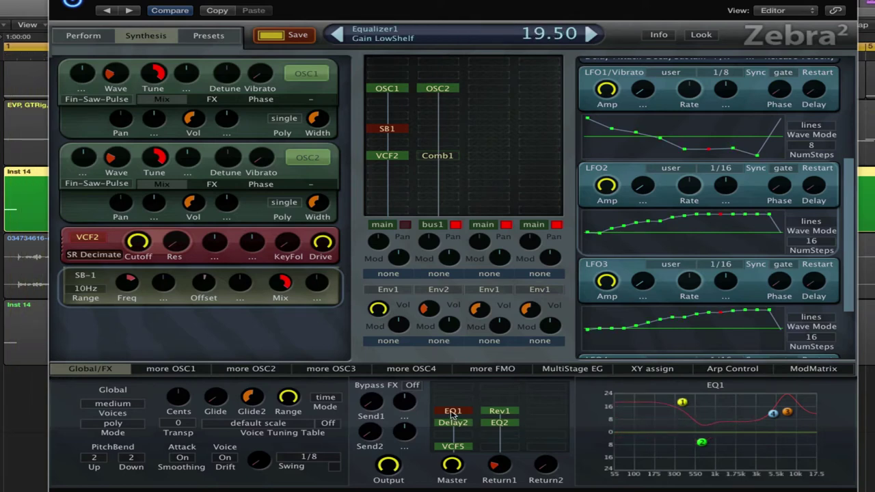
drag(452, 415, 456, 437)
drag(682, 403, 693, 434)
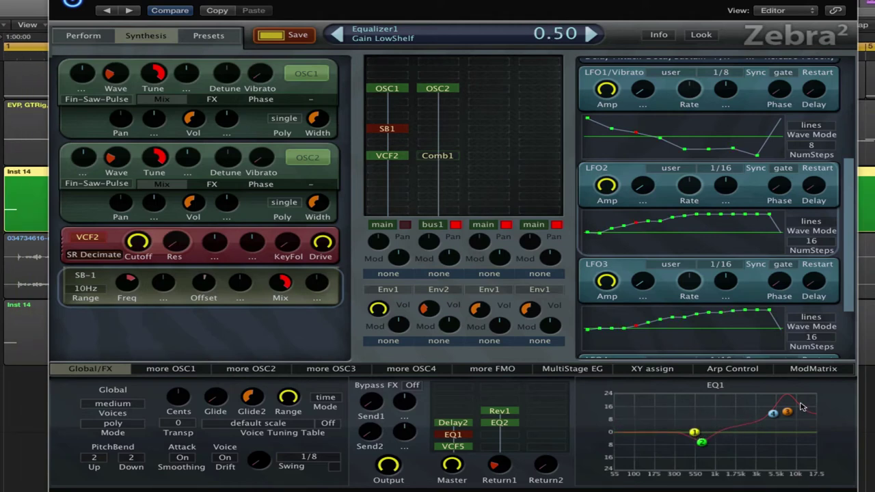
click(814, 368)
click(678, 420)
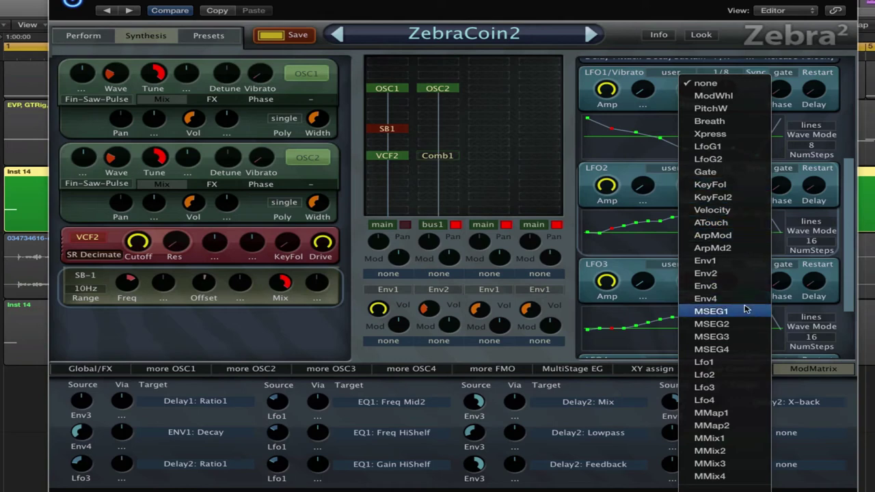
- Add a new matrix routing, trying Env1 and Env4 as sources, and target EQ1: Gain LowShelf
click(729, 264)
drag(671, 432, 782, 437)
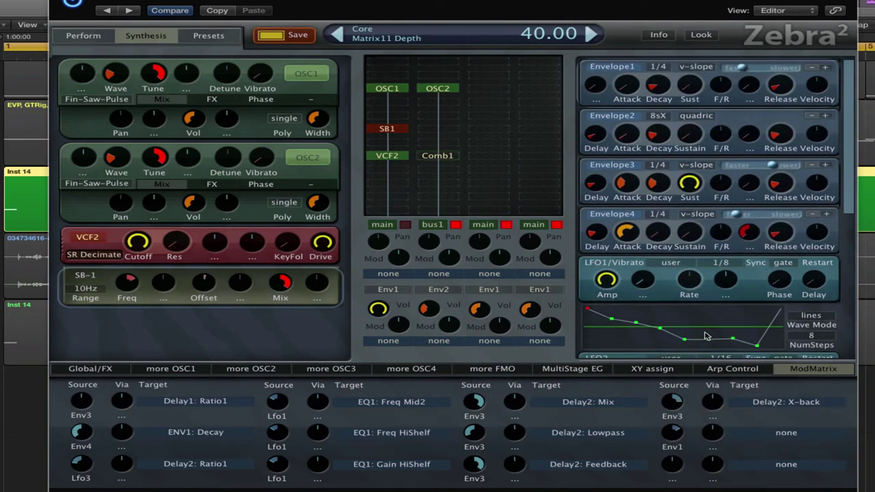
click(675, 440)
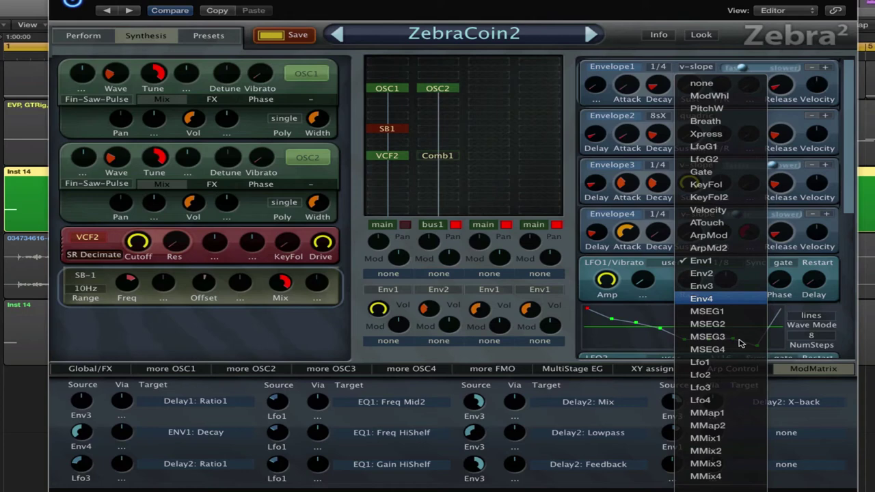
click(726, 299)
click(791, 433)
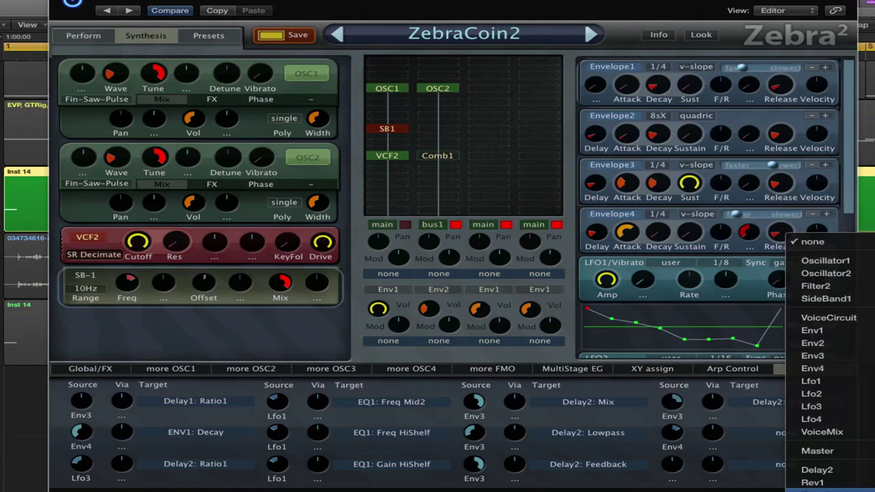
click(817, 488)
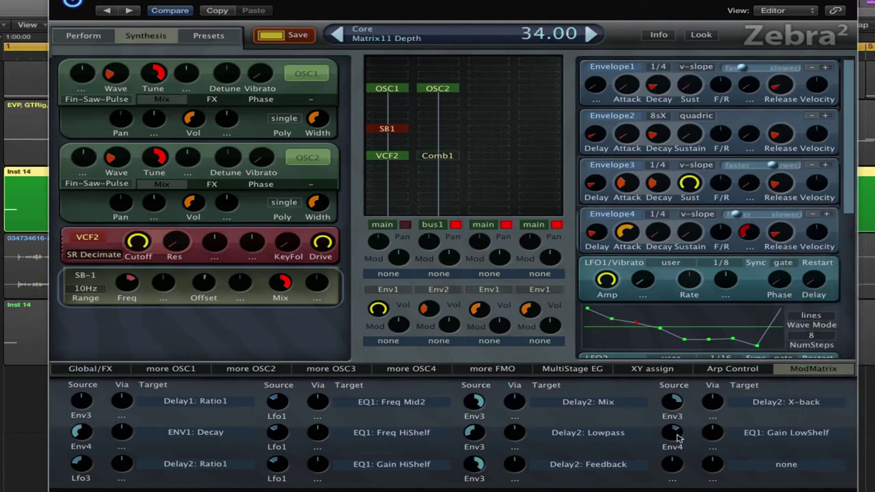
- Switch the EQ1 routing's source to Env3 and fine-tune its depth to about 70
scroll(677, 435, up, 5)
scroll(673, 438, up, 4)
scroll(677, 435, down, 2)
click(674, 439)
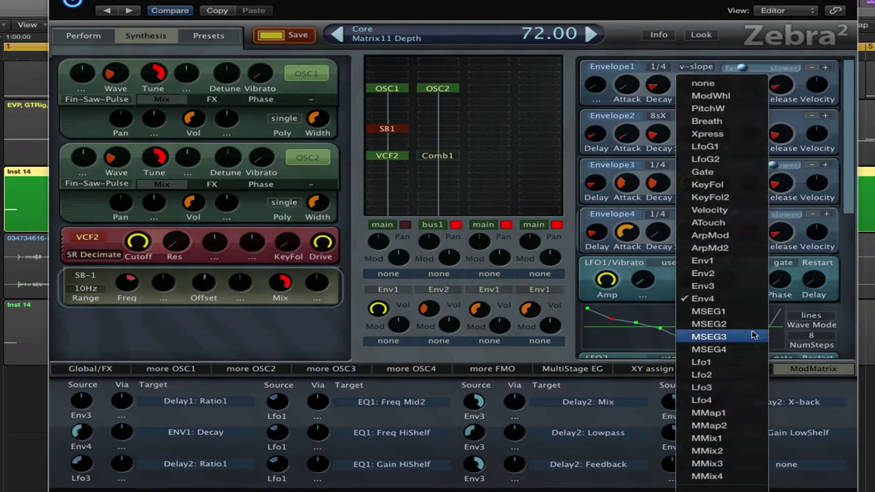
click(732, 388)
click(680, 441)
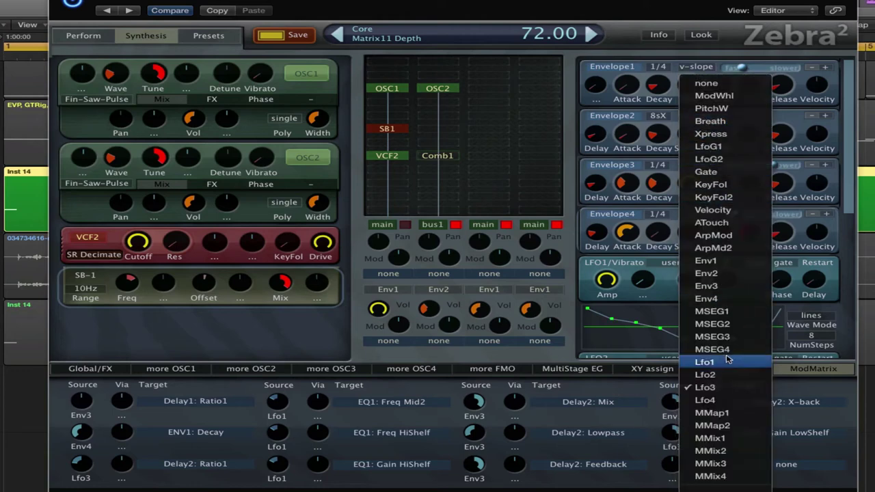
click(759, 286)
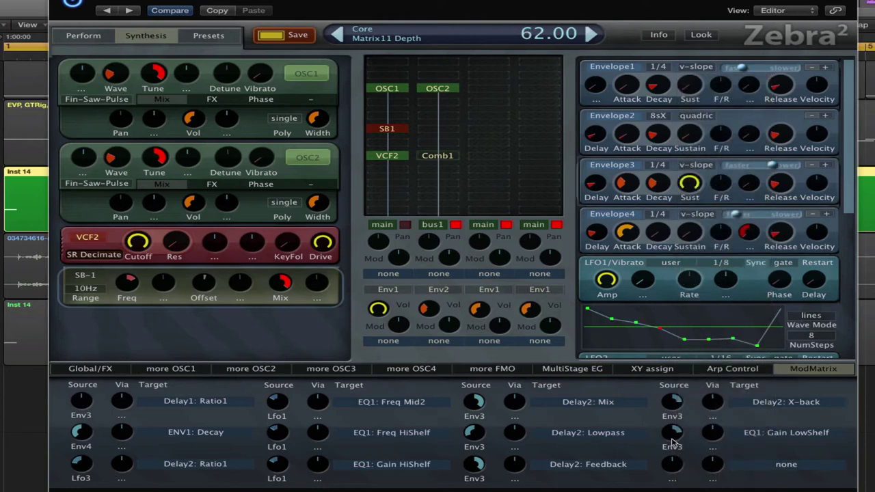
mouse_move(673, 443)
mouse_down()
mouse_move(676, 429)
mouse_move(672, 448)
mouse_up()
- Set Lfo3's modulation of Delay2: Ratio1 to -78 and lower Ratio1 to 166
click(99, 369)
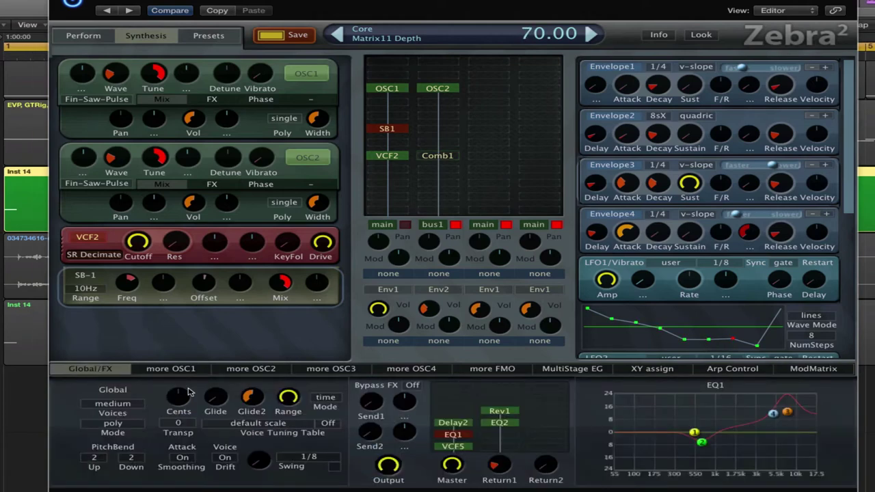
click(465, 423)
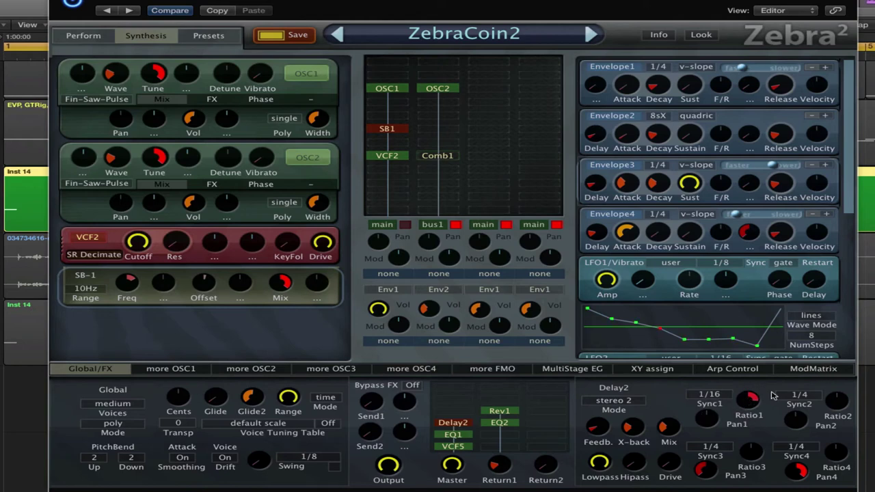
click(810, 368)
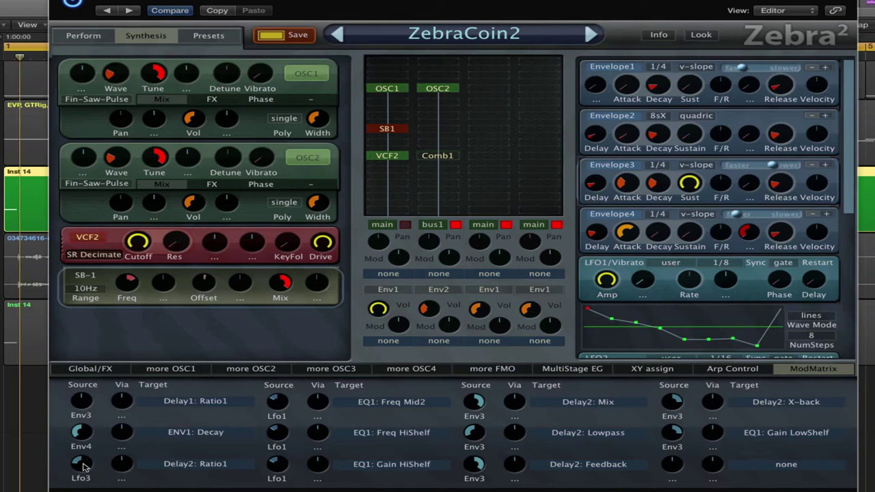
mouse_move(83, 467)
mouse_down()
mouse_move(83, 477)
mouse_move(85, 464)
mouse_up()
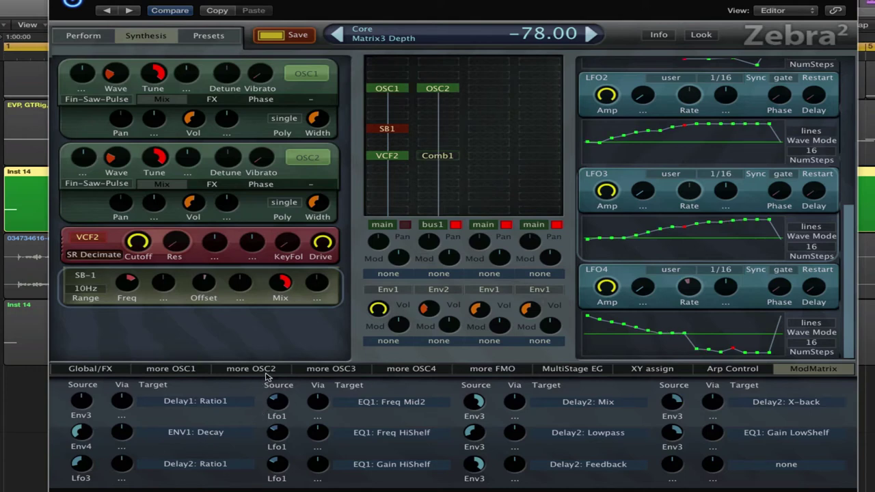
click(100, 368)
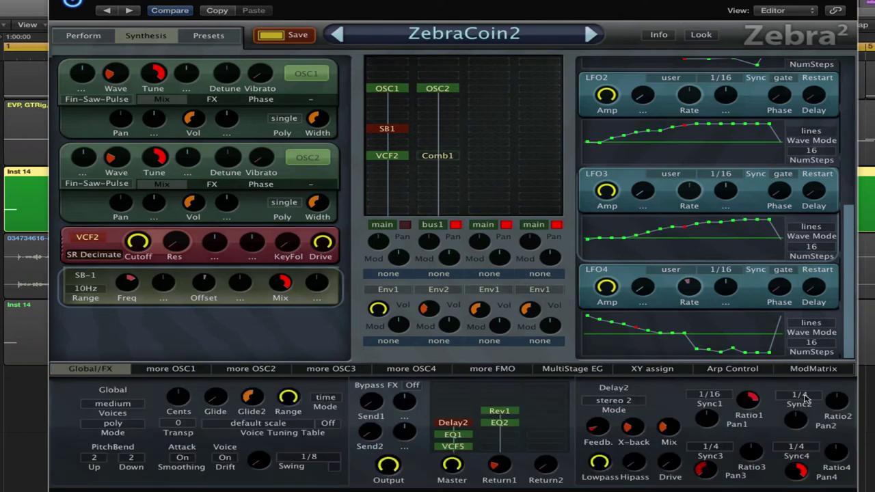
drag(754, 404, 752, 406)
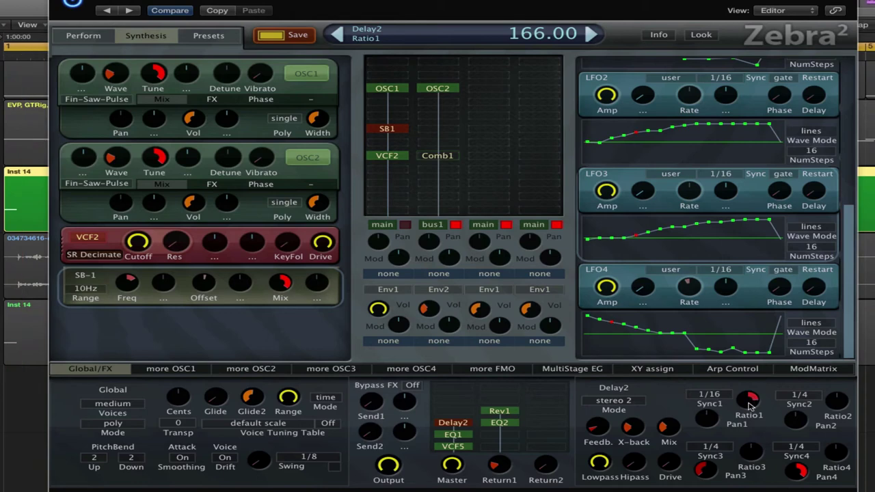
- Check the VCF5 filter, reselect the Inst 14 region, and bring back the ModMatrix page
click(453, 447)
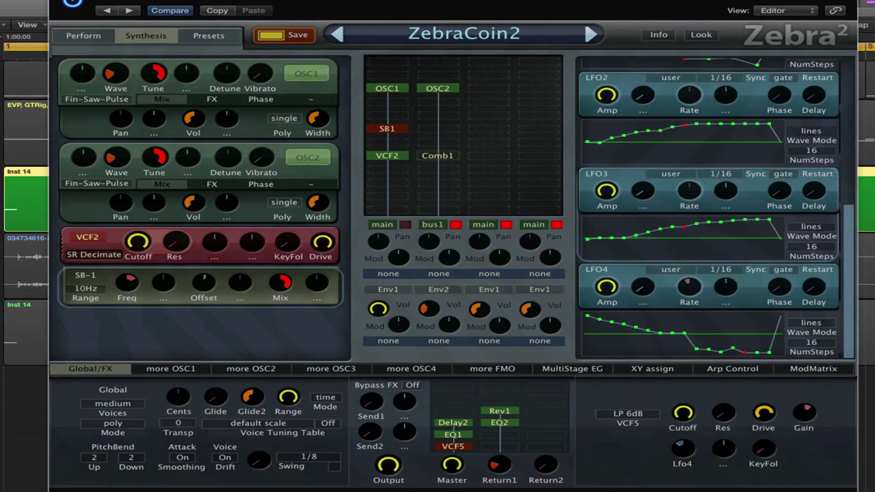
click(26, 263)
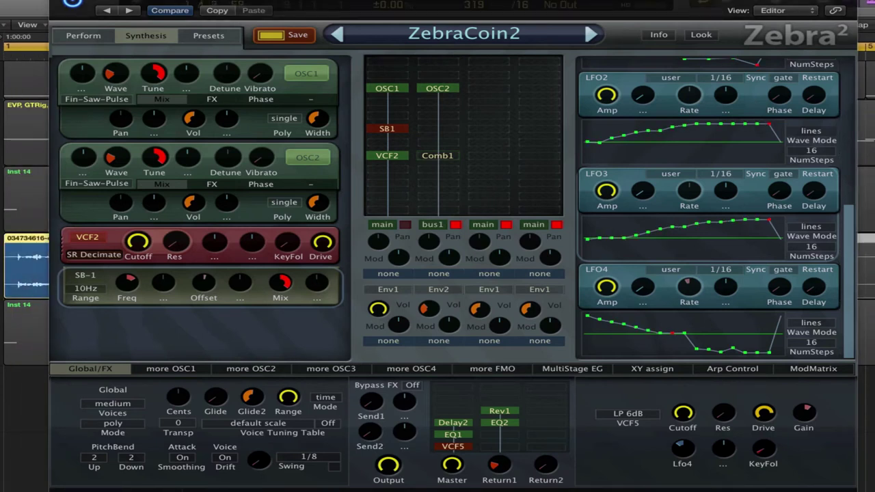
click(26, 198)
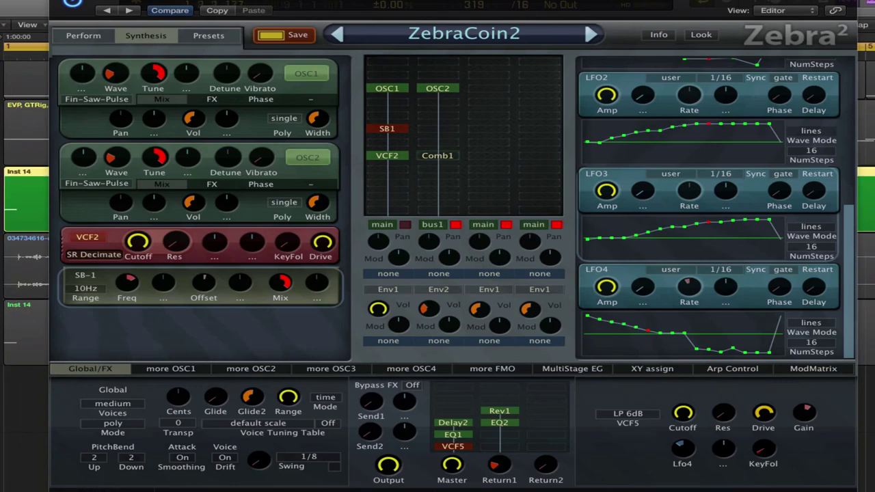
click(813, 369)
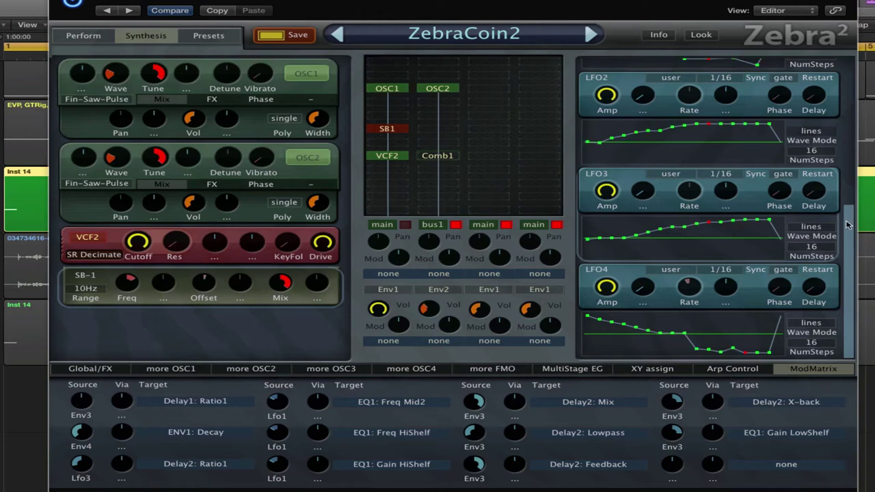
- Adjust Envelope1's Decay from 12.50 to about 16.00
drag(845, 225, 832, 71)
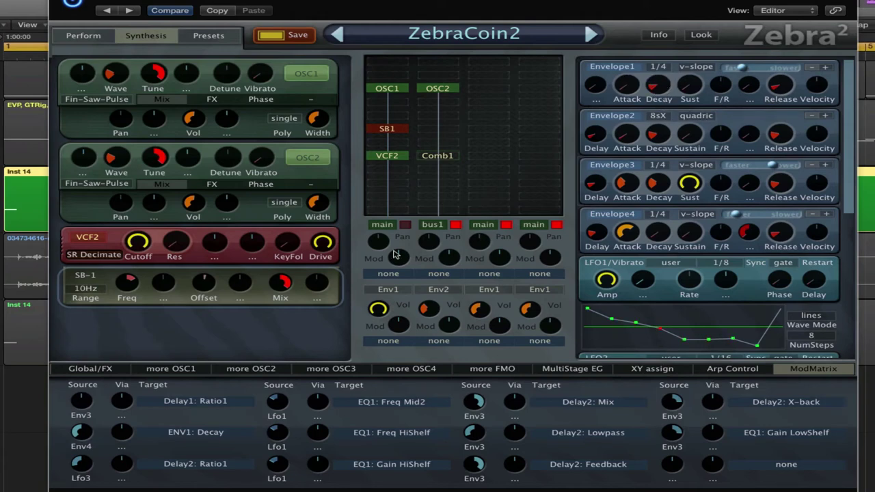
click(117, 373)
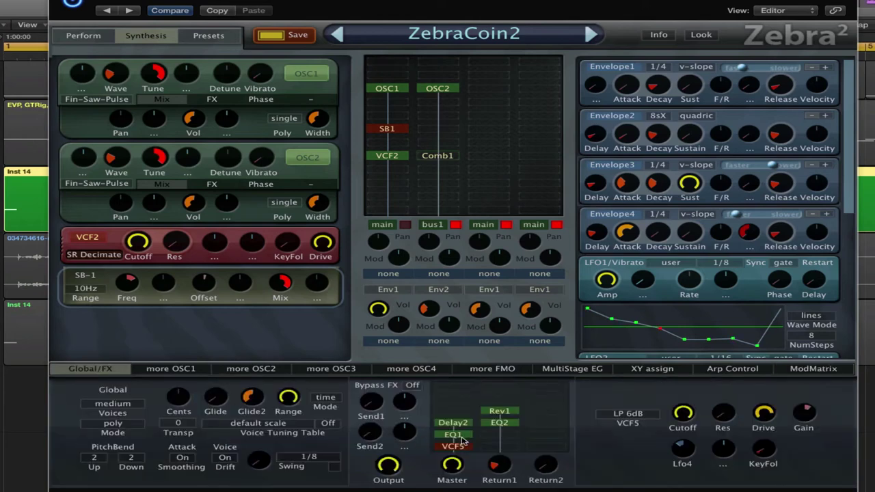
click(462, 423)
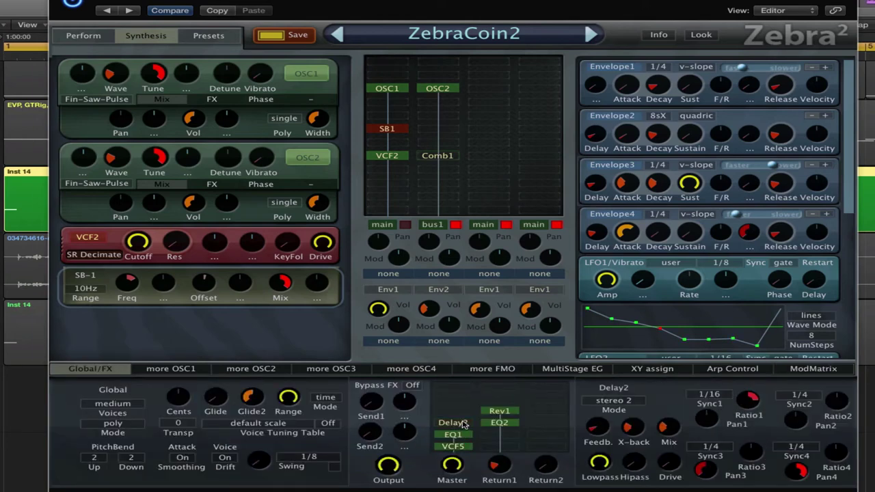
mouse_move(655, 89)
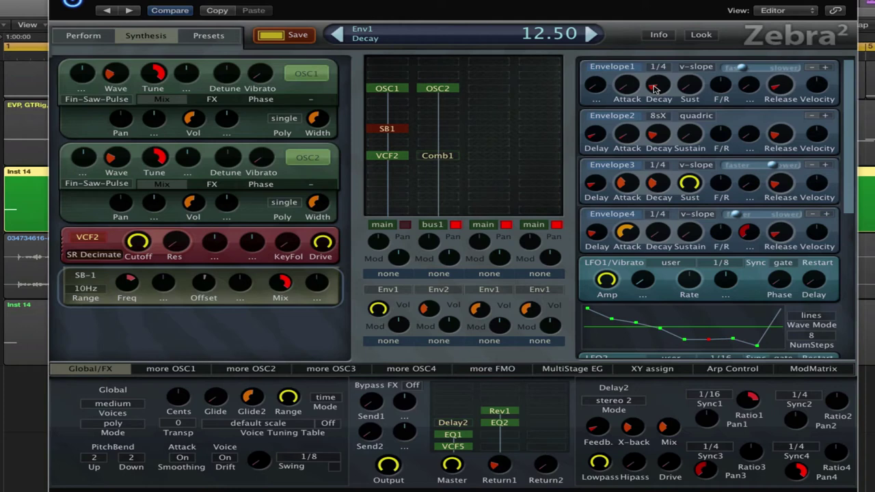
drag(673, 88, 668, 94)
drag(660, 92, 658, 85)
click(798, 370)
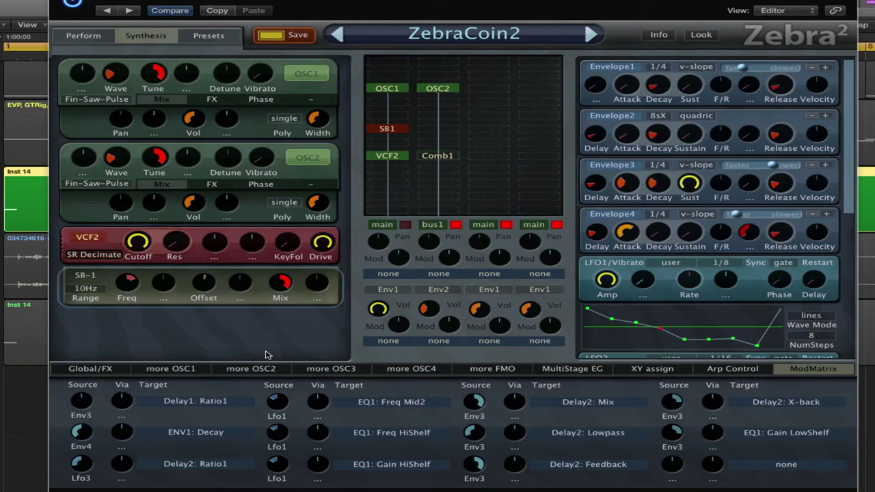
mouse_move(657, 84)
mouse_down()
mouse_move(657, 76)
mouse_move(656, 85)
mouse_up()
- Clear the first modulation slot's source and its Delay1: Ratio1 target
click(86, 407)
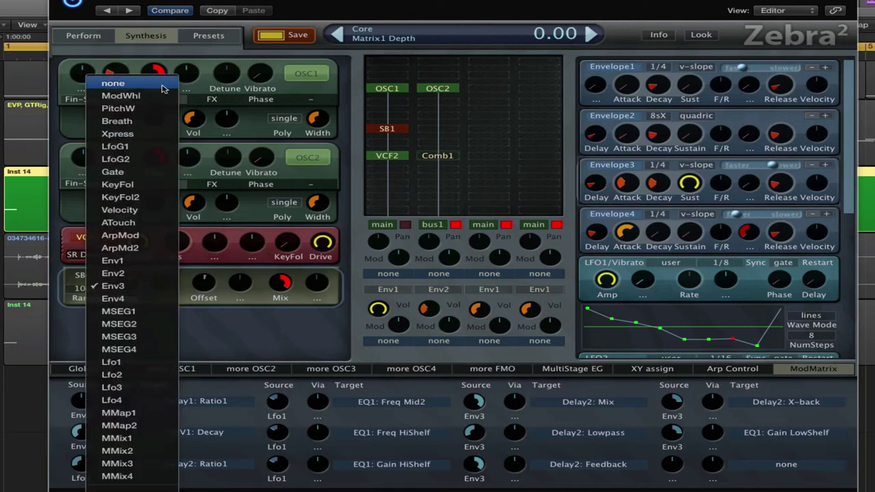
click(157, 82)
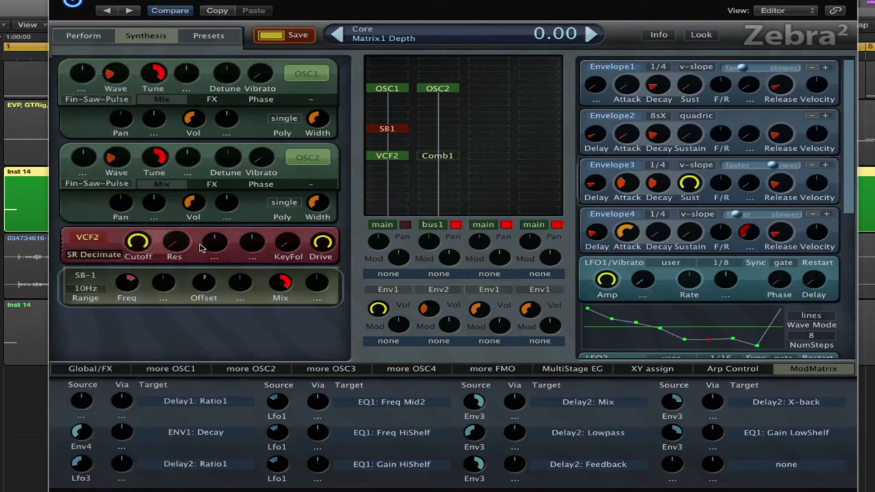
click(164, 407)
click(221, 187)
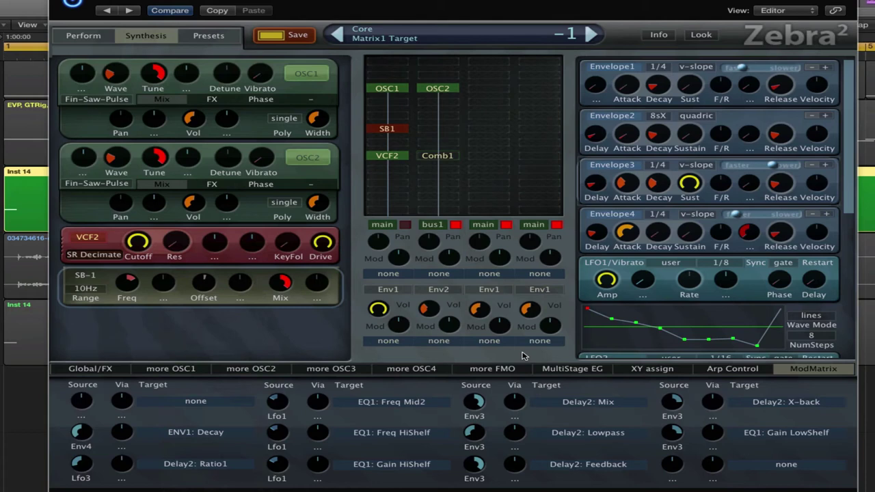
- Reduce Delay2's Mix to about 23.5 and return to the modulation matrix
click(110, 364)
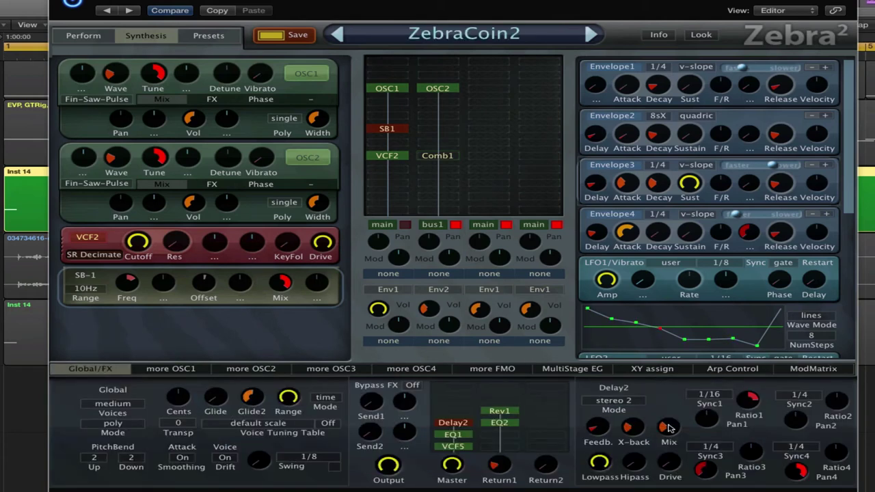
mouse_move(672, 436)
mouse_down()
mouse_move(670, 443)
mouse_move(673, 382)
mouse_move(661, 413)
mouse_move(671, 444)
mouse_up()
click(813, 369)
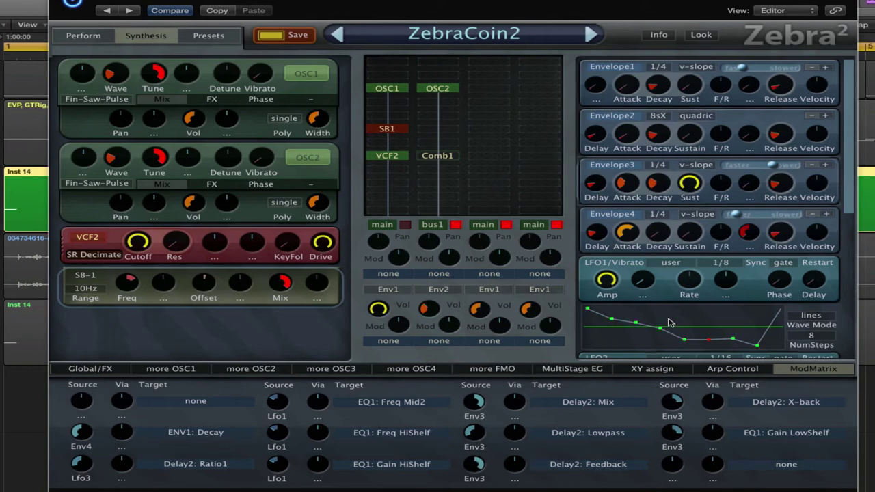
mouse_move(630, 183)
- Move the Comb1 module into the fourth lane of the matrix
scroll(851, 206, down, 5)
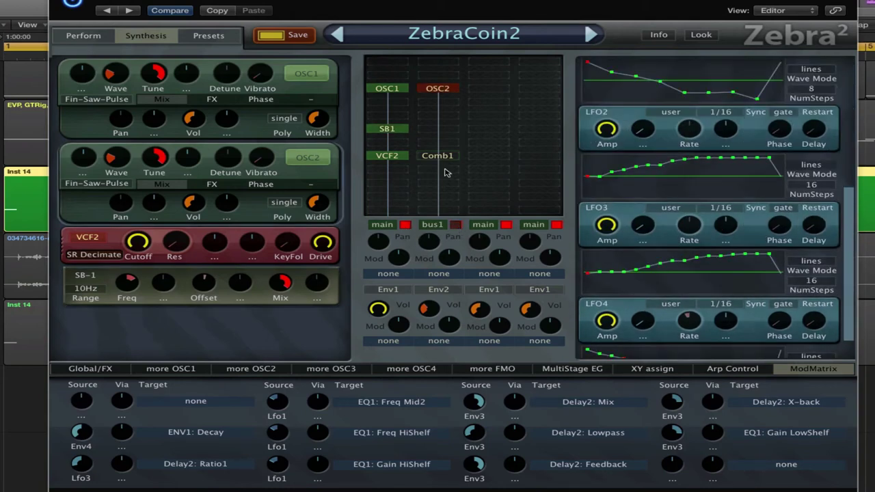
drag(449, 156, 555, 156)
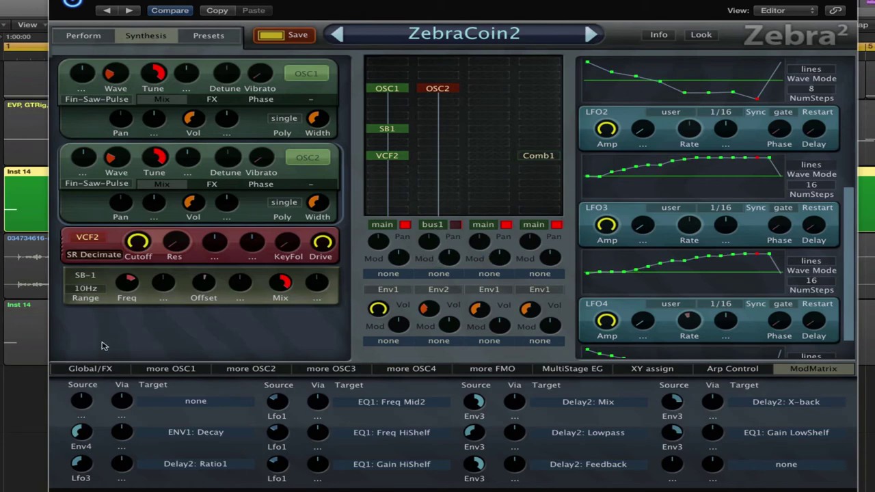
click(92, 368)
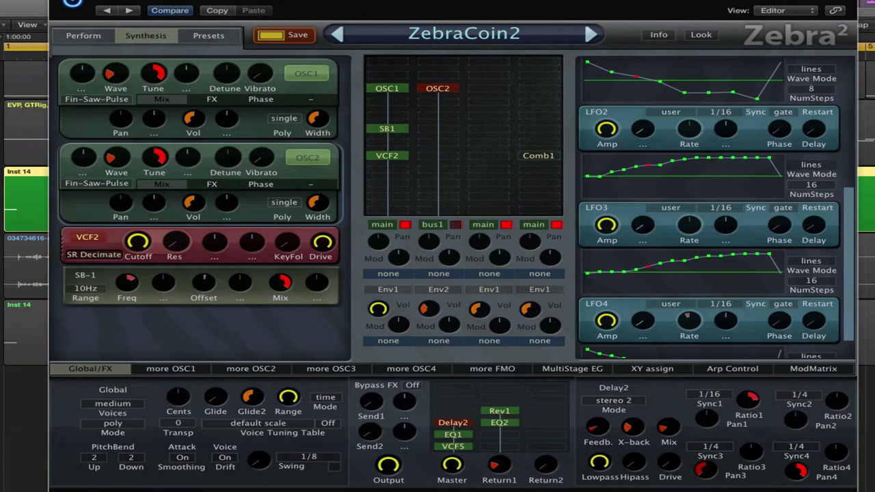
- Reselect the Inst 14 region and switch off the first lane's main output
click(40, 223)
click(26, 263)
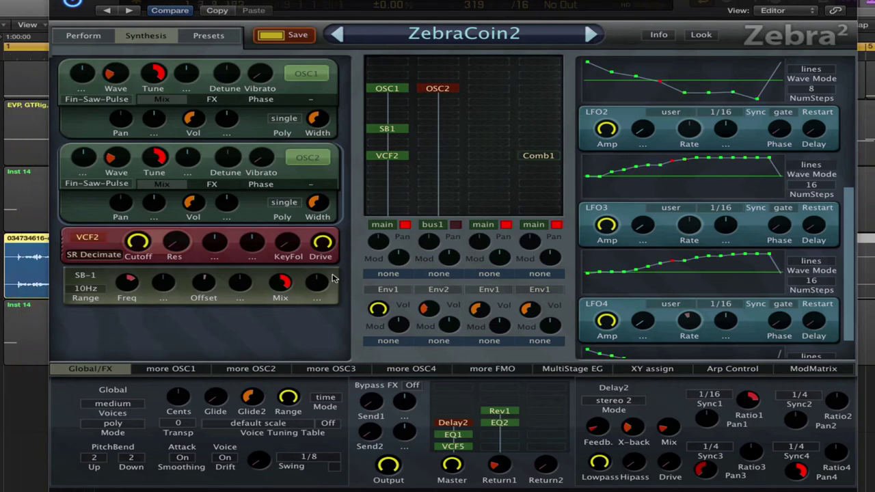
click(28, 198)
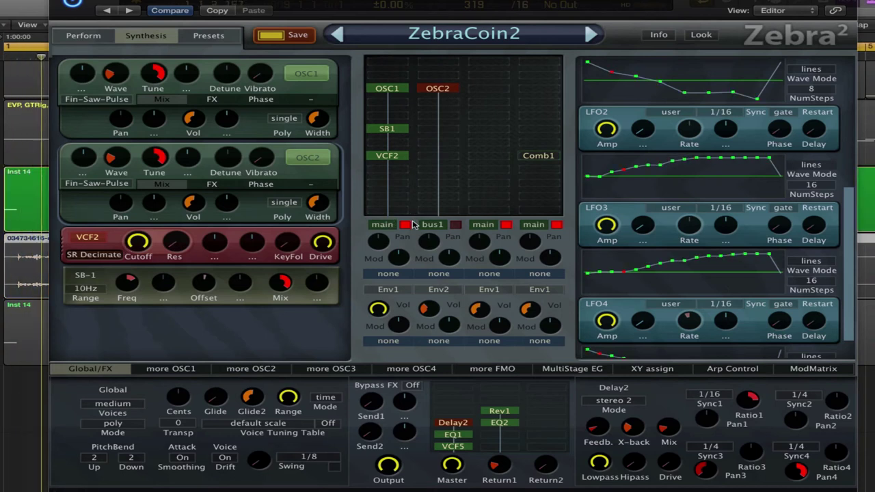
click(406, 225)
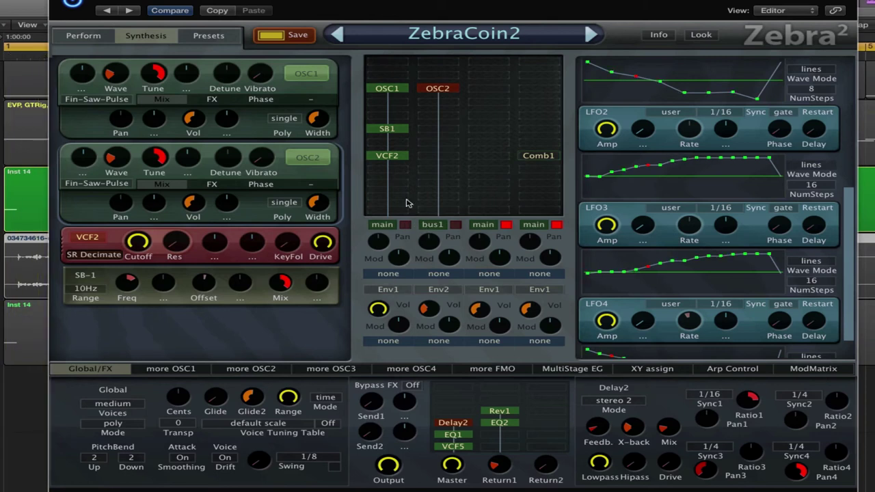
- Insert a VCF3 HP 24dB filter below VCF2 and raise its cutoff to about 85
click(395, 159)
click(396, 174)
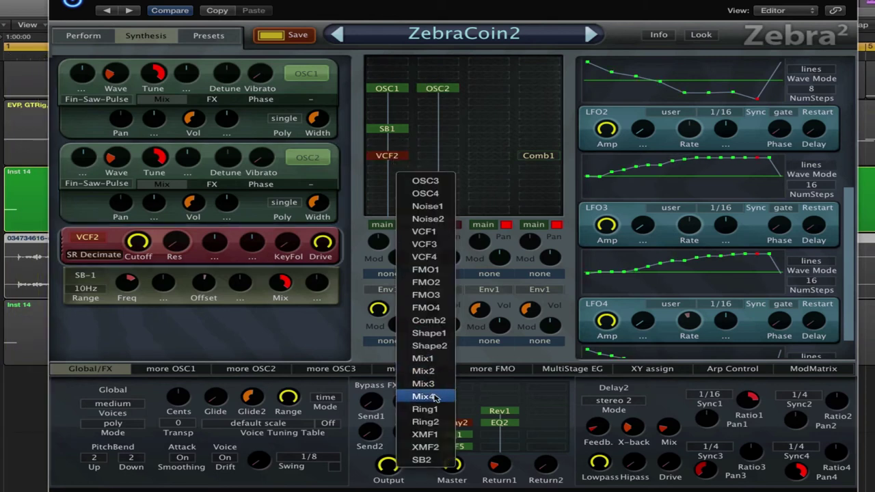
click(441, 244)
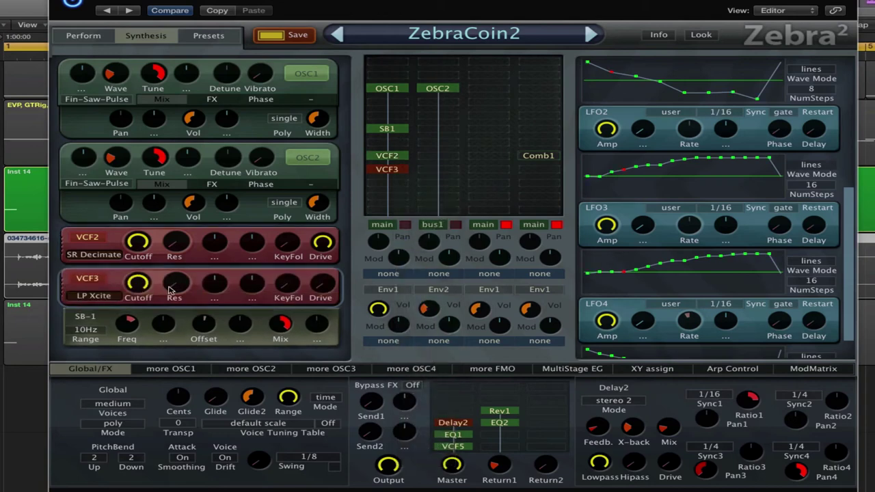
click(100, 296)
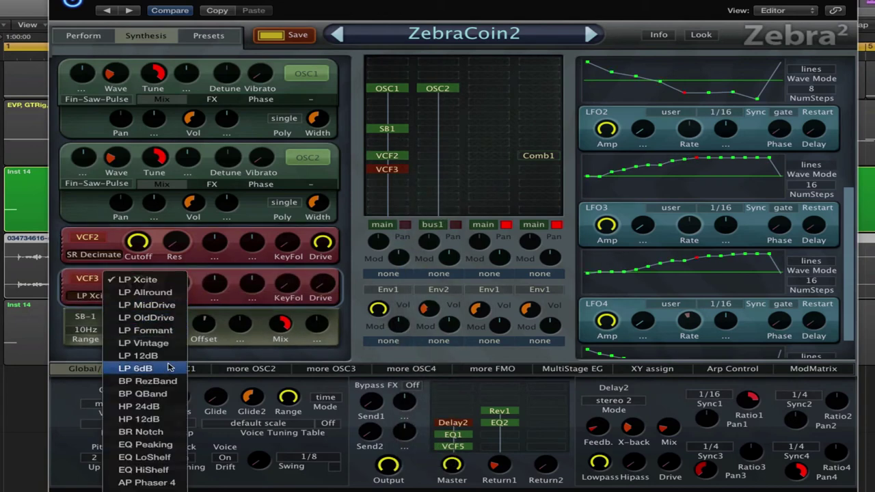
click(167, 406)
drag(155, 272, 154, 318)
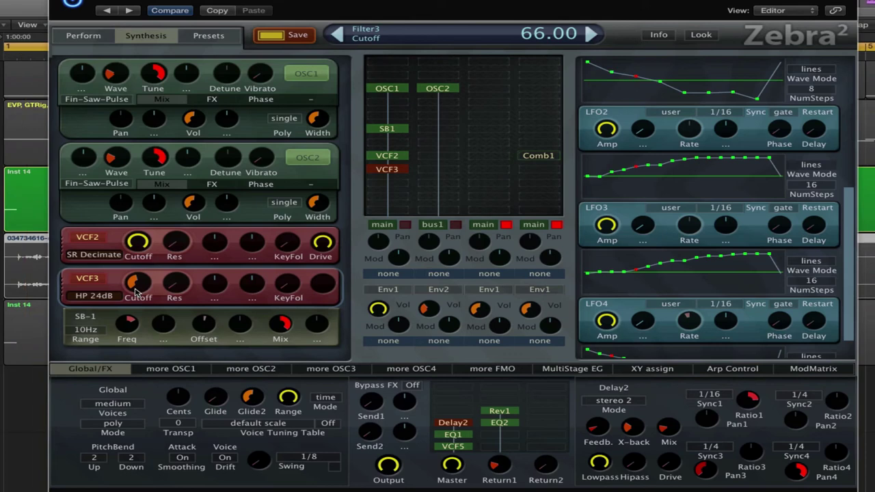
drag(137, 289, 137, 274)
scroll(851, 229, up, 5)
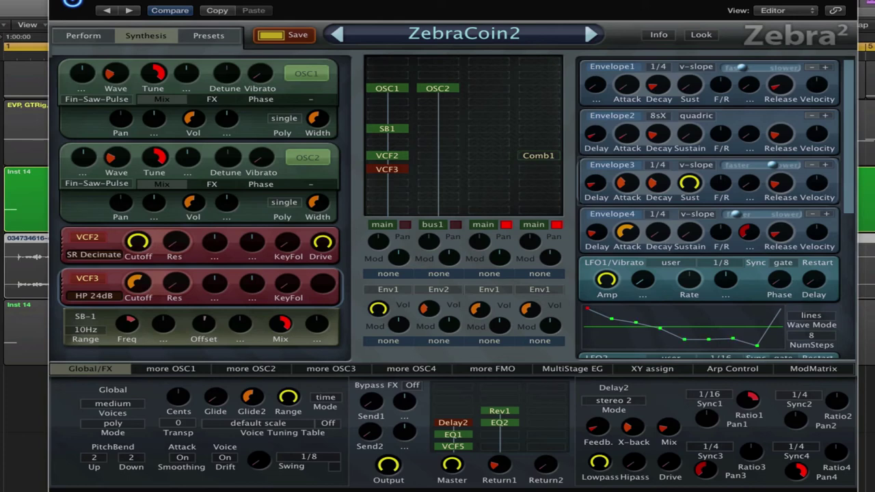
drag(851, 182, 847, 293)
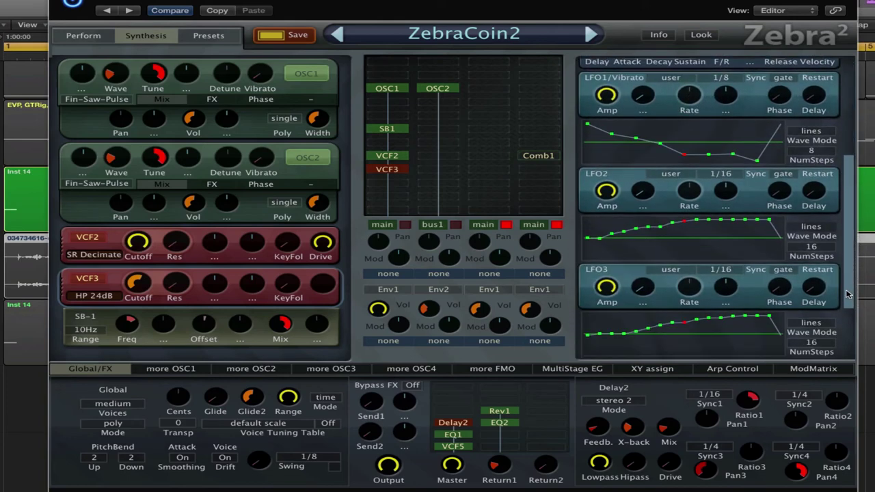
- Audition ZebraCoin, ZebraCoin2 and ZebraCoinEDITBASS 1–3 presets, then reload ZebraCoin
click(201, 36)
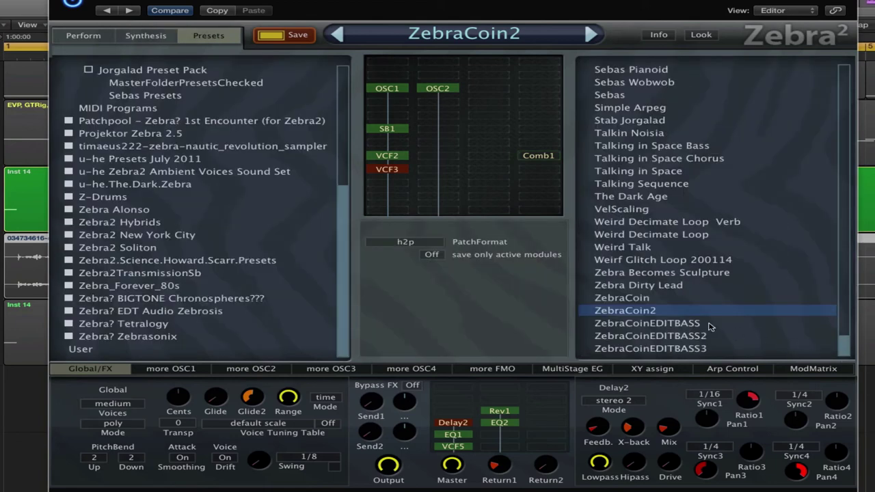
click(650, 299)
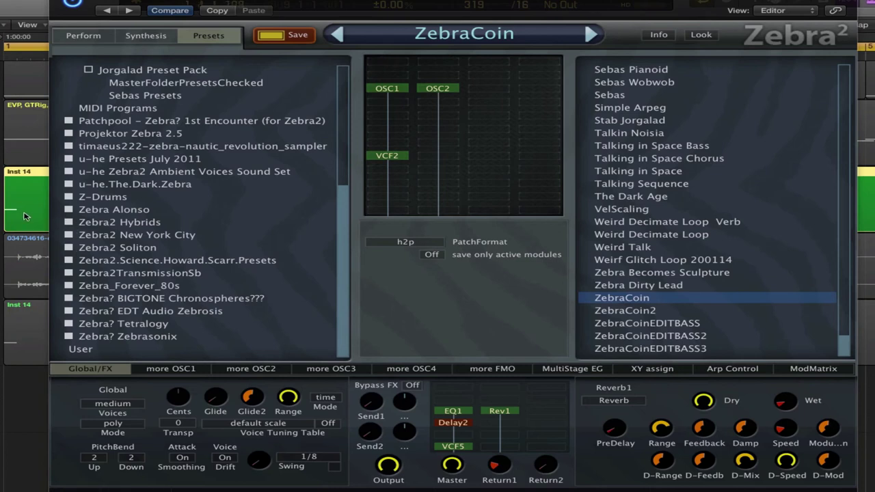
click(668, 311)
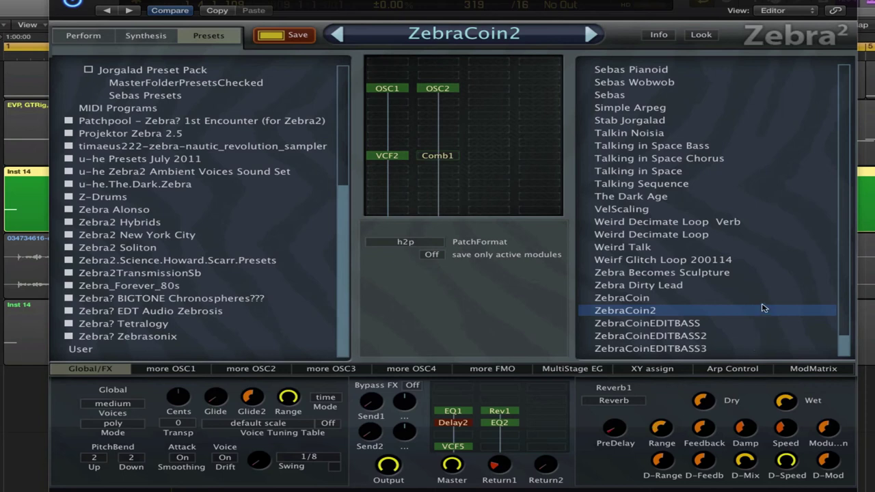
click(726, 326)
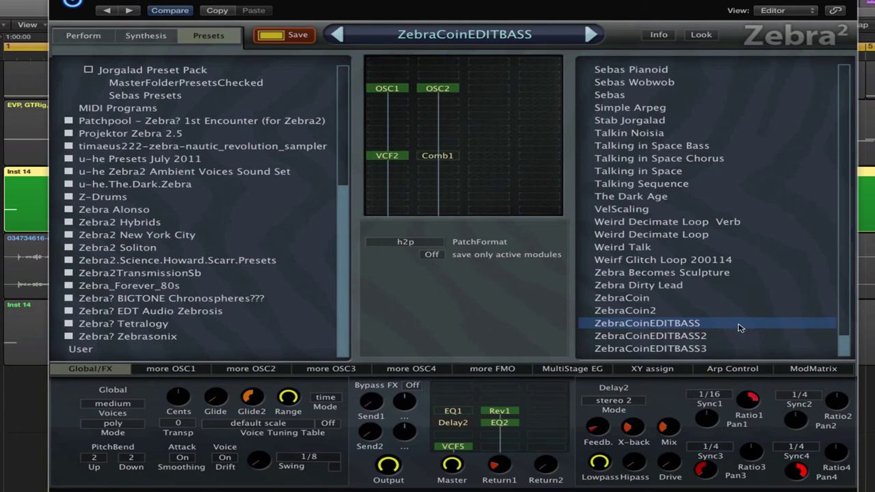
click(718, 337)
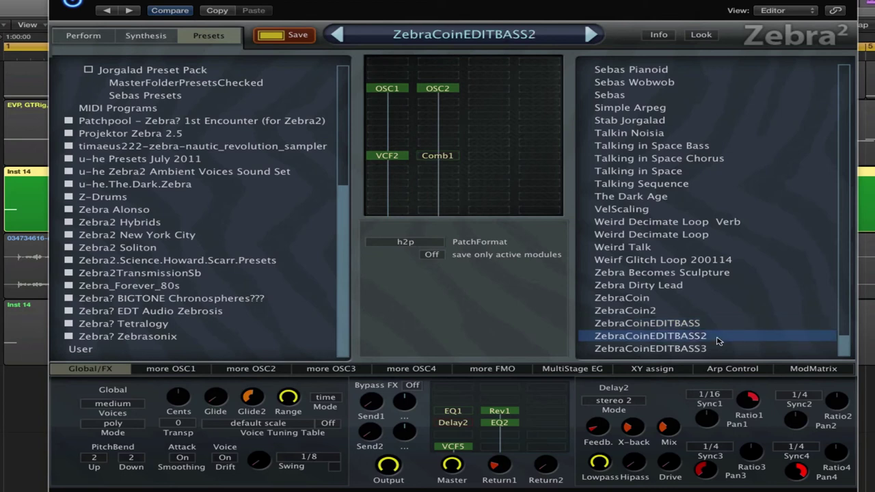
click(709, 350)
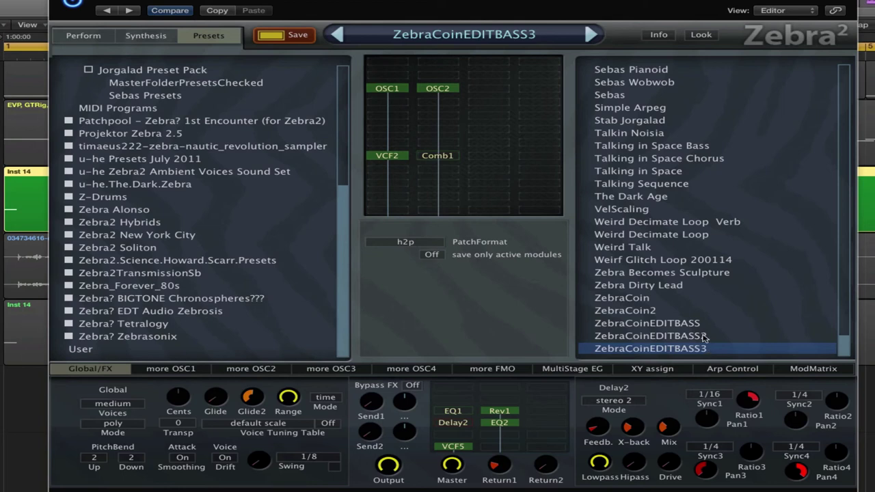
scroll(704, 337, up, 1)
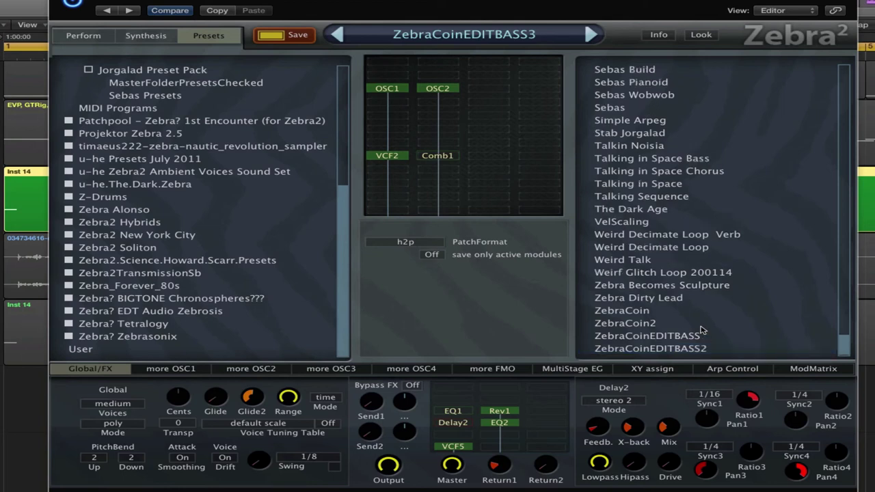
click(697, 313)
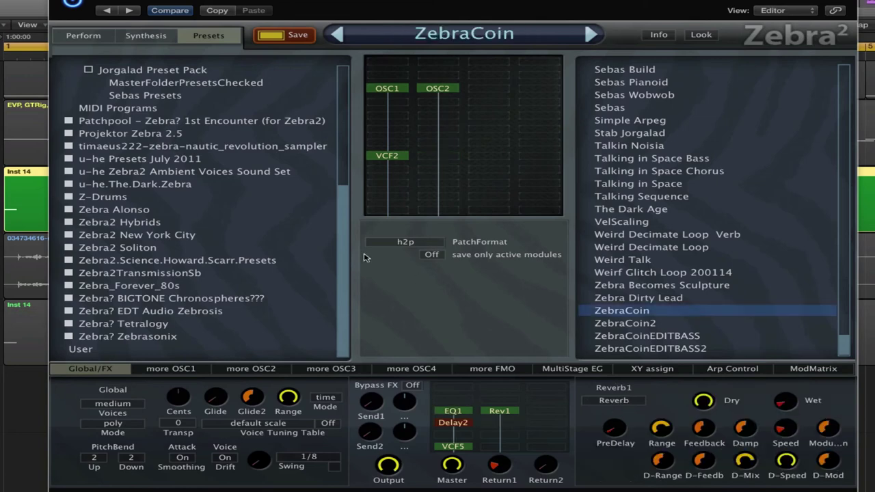
- Return to the Synthesis page, view EQ1 and Reverb1 effects, and dismiss the module list under VCF2
click(156, 35)
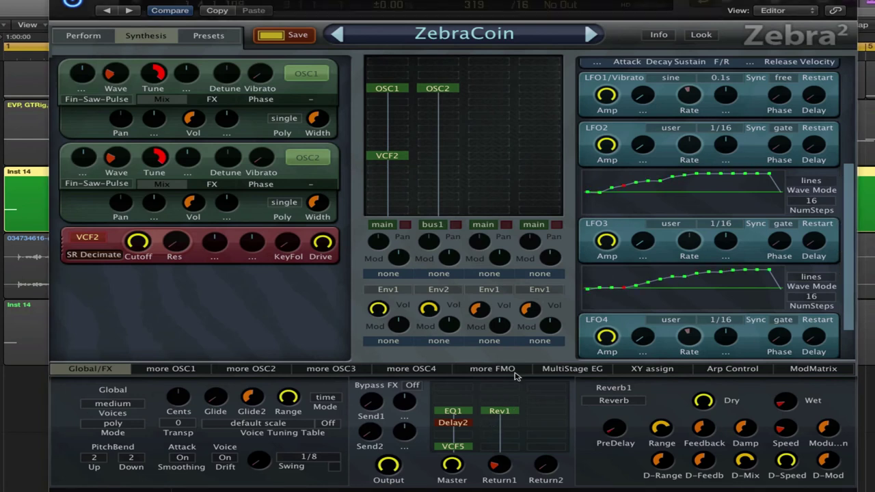
click(463, 414)
click(517, 414)
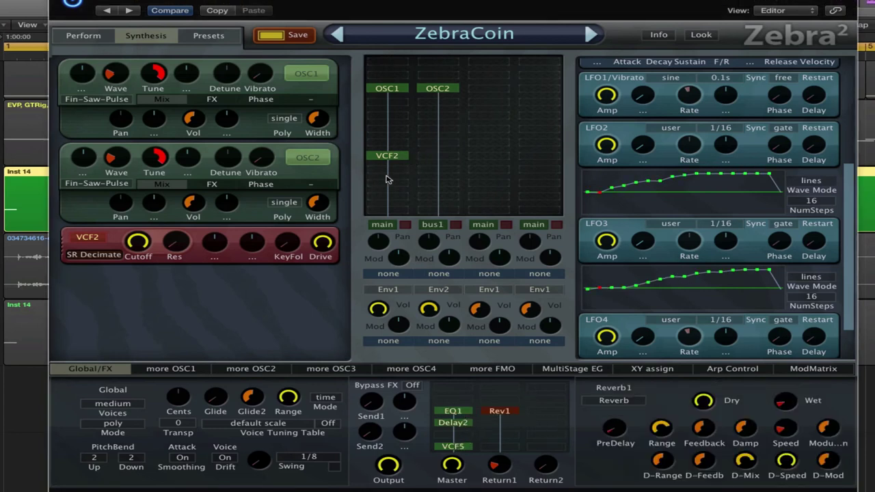
click(387, 197)
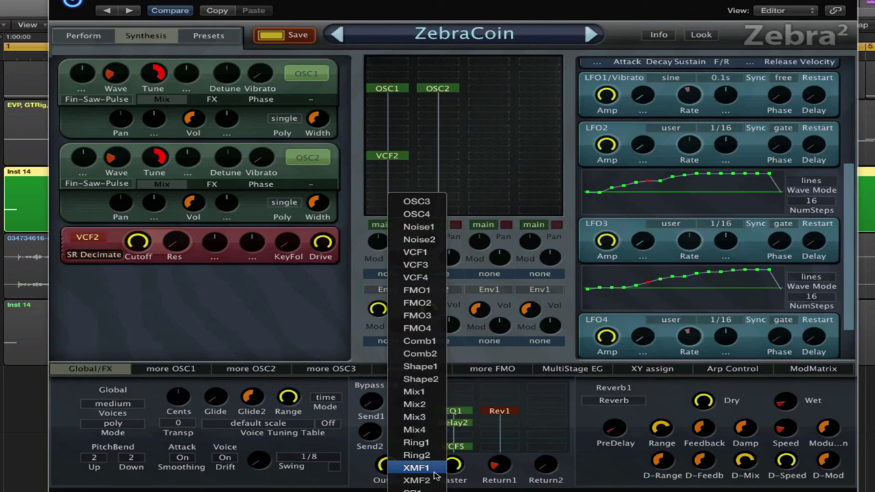
click(382, 101)
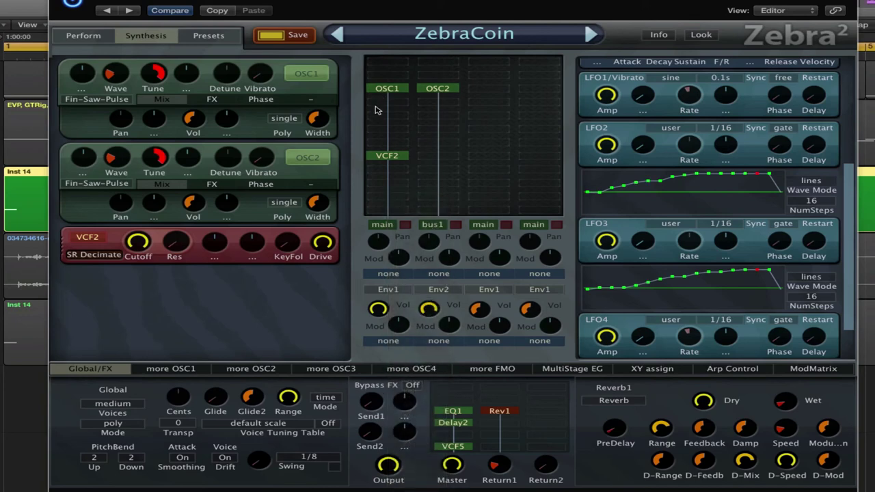
- Insert an FMO1 module below OSC1 and adjust the first lane's mix volume
click(376, 108)
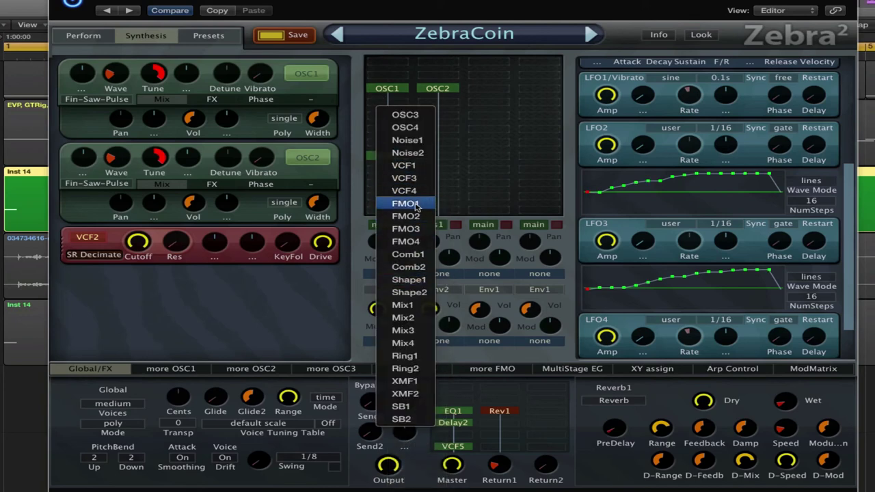
click(416, 202)
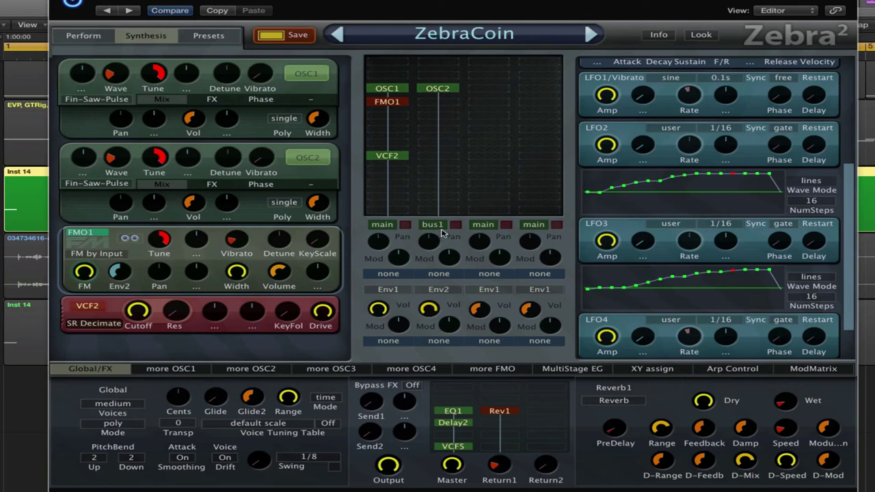
drag(383, 311, 384, 303)
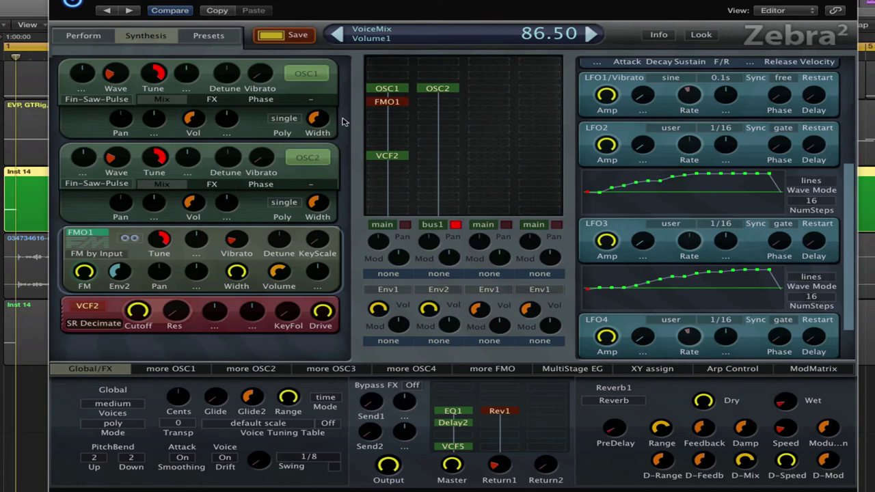
click(395, 104)
click(395, 105)
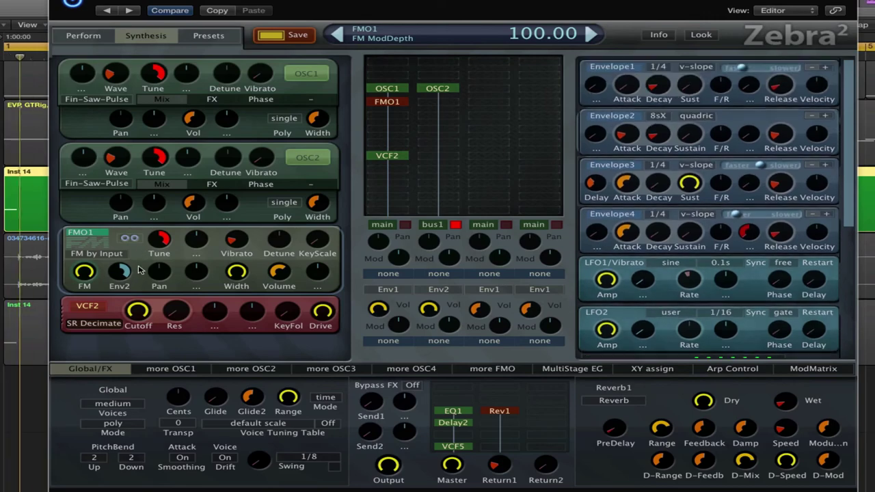
- Set Env2's FM modulation depth to -76, then bypass FMO1
drag(119, 272, 93, 265)
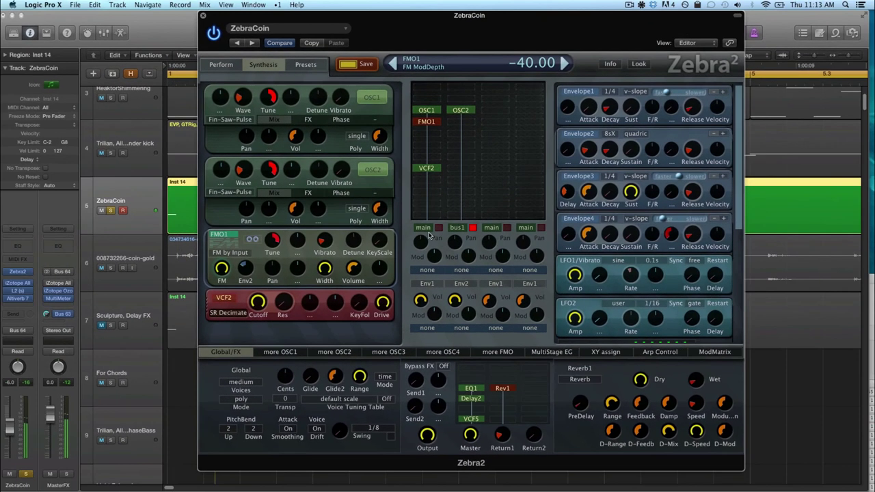
drag(243, 274, 243, 287)
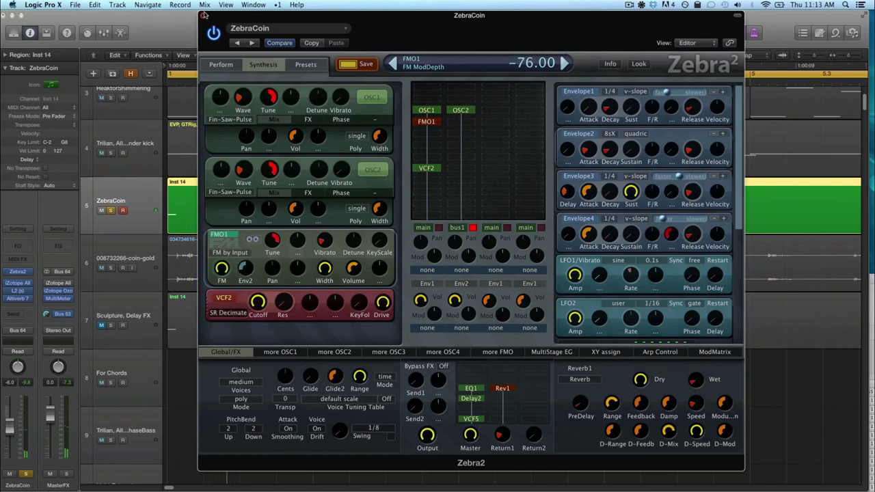
double_click(432, 132)
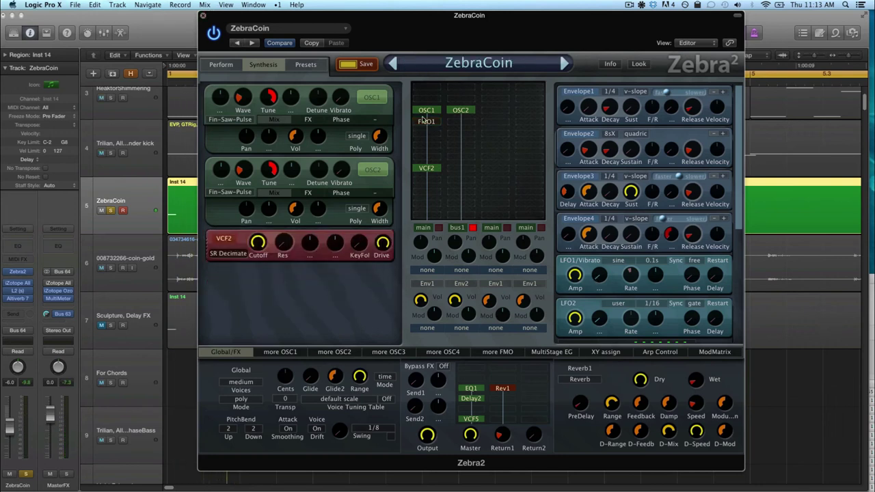
- Boost Alloy 2 EQ band 4 to +3.5 dB at 6825 Hz, audition it, then close Alloy
click(19, 283)
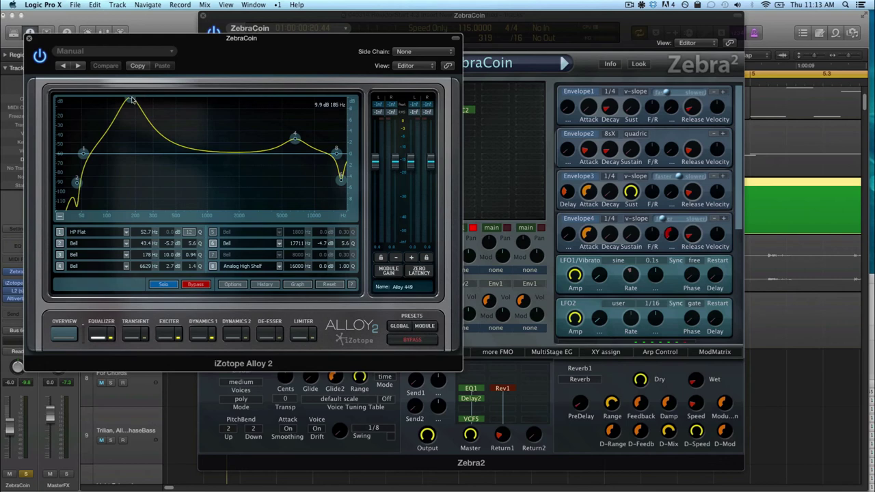
drag(294, 139, 296, 135)
key(space)
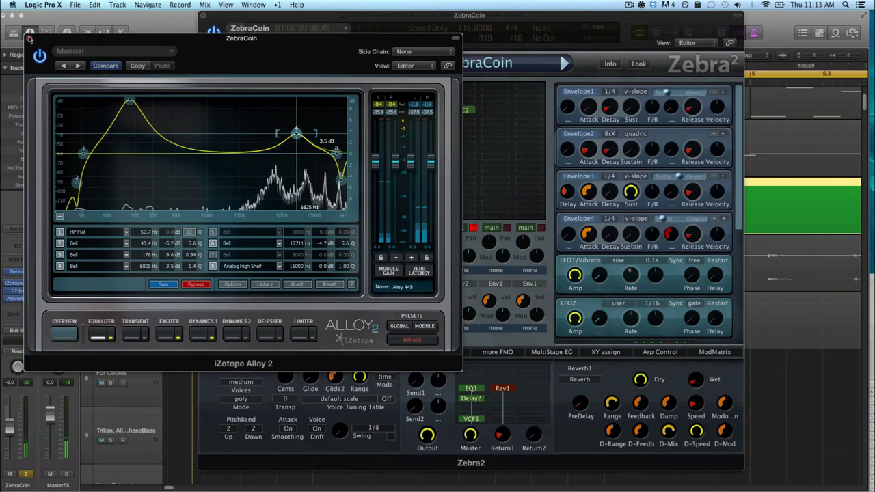
key(super+w)
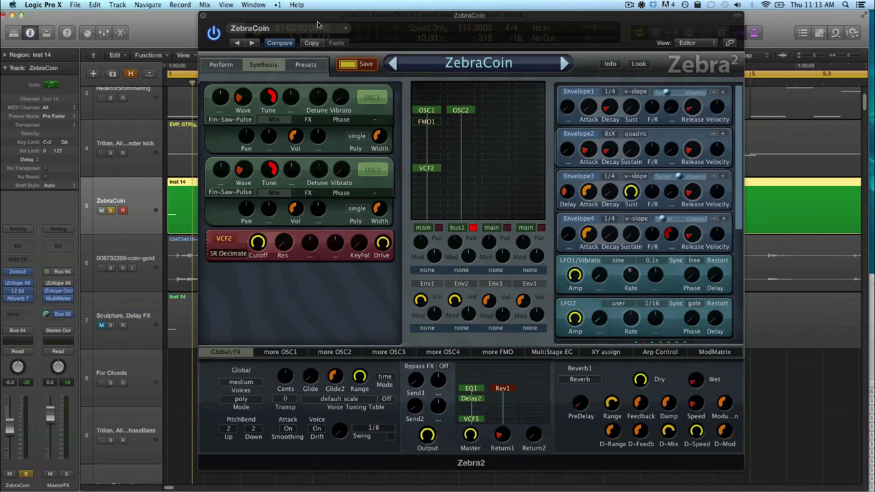
- Close the Zebra2 window after briefly reopening the ZebraCoin patch
click(203, 15)
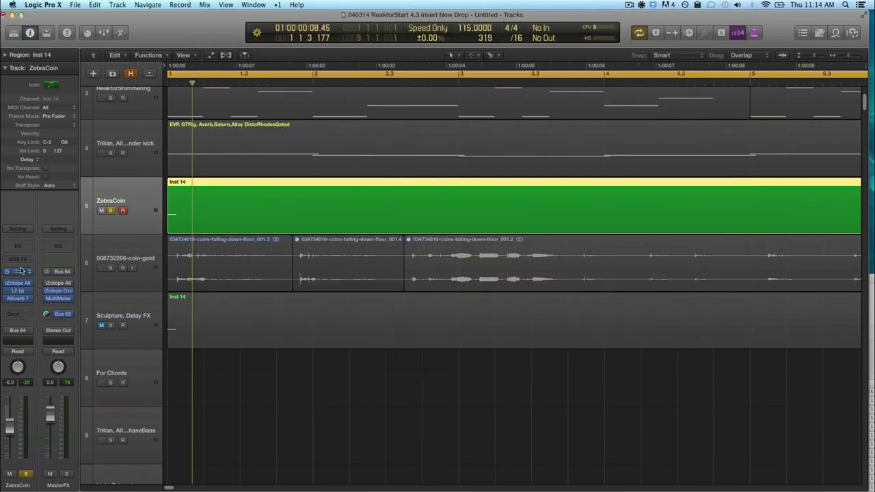
click(19, 273)
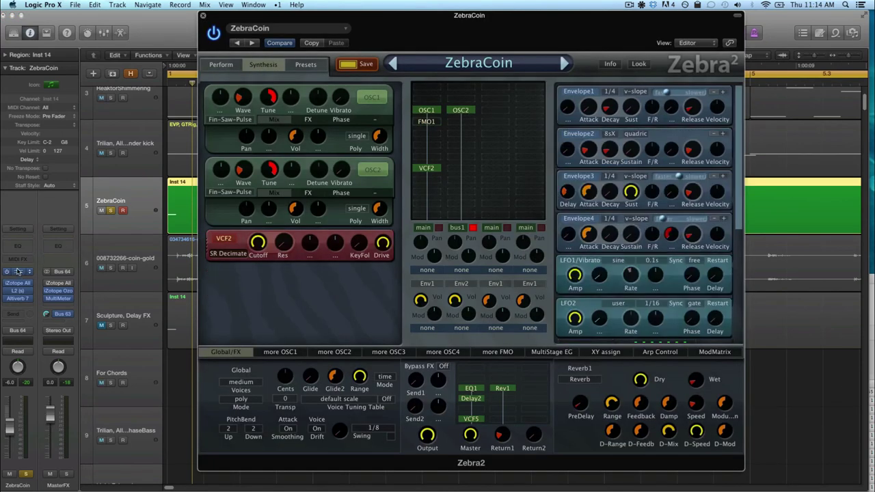
scroll(735, 226, down, 10)
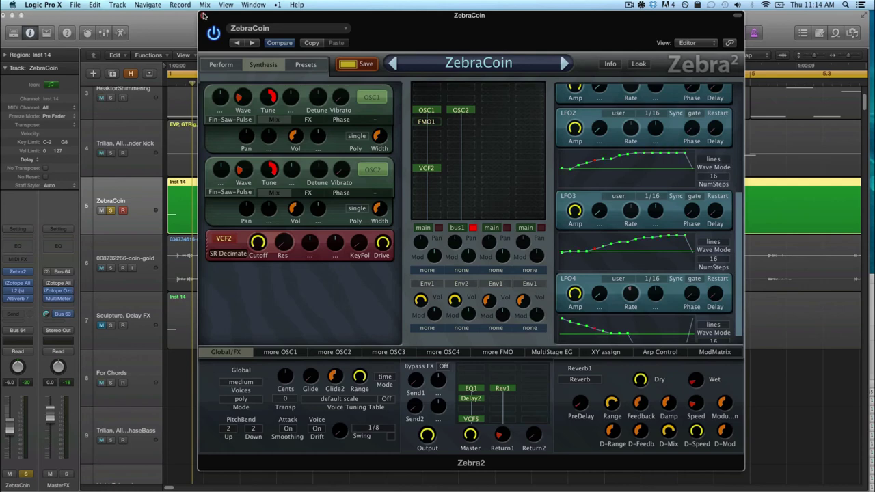
click(203, 15)
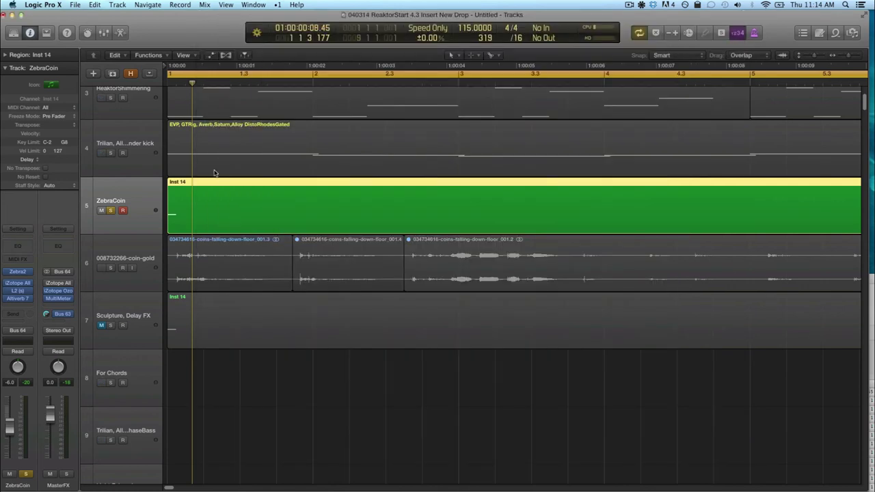
- Replace track 7's empty Inst 14 region with a copy of track 4's yellow DistoRhodesGated region
click(198, 332)
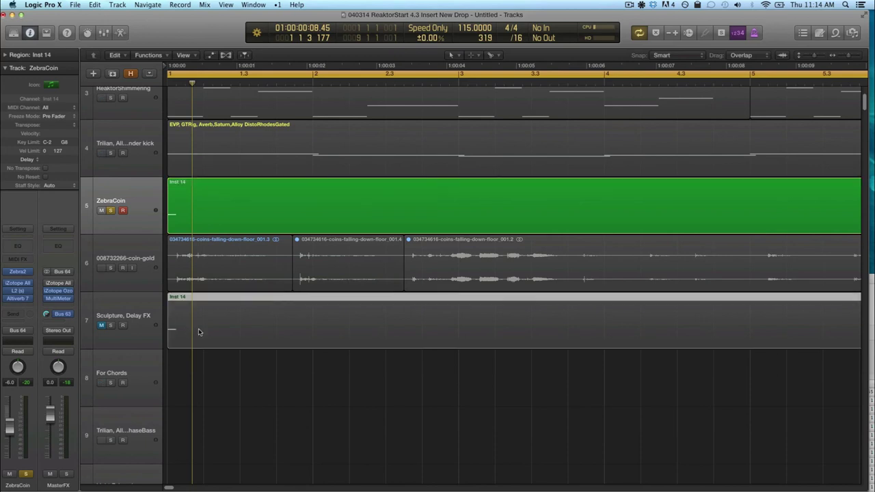
drag(199, 332, 218, 334)
key(super+z)
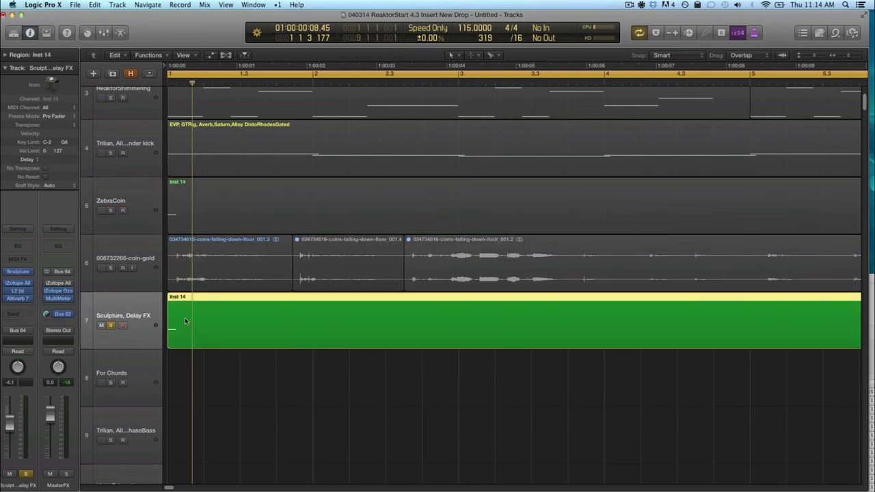
key(Delete)
drag(249, 153, 192, 333)
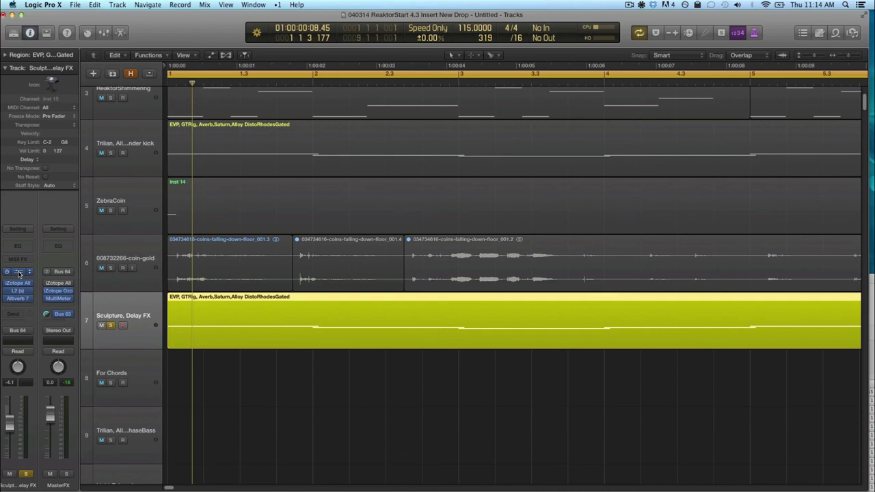
- Open Sculpture on track 7, place the material between Steel and Gloss, and set decay to 1200 ms
click(18, 273)
mouse_move(296, 42)
mouse_down()
mouse_move(428, 82)
mouse_move(461, 70)
mouse_up()
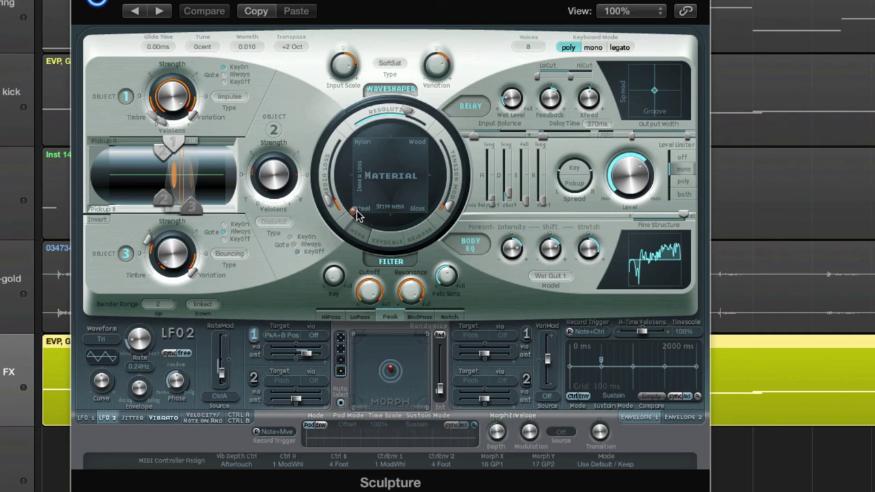
drag(354, 211, 366, 179)
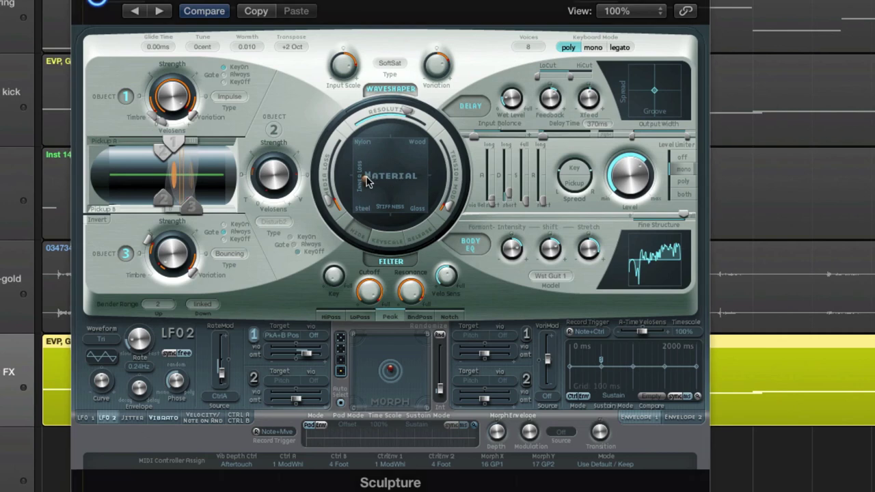
drag(365, 181, 358, 212)
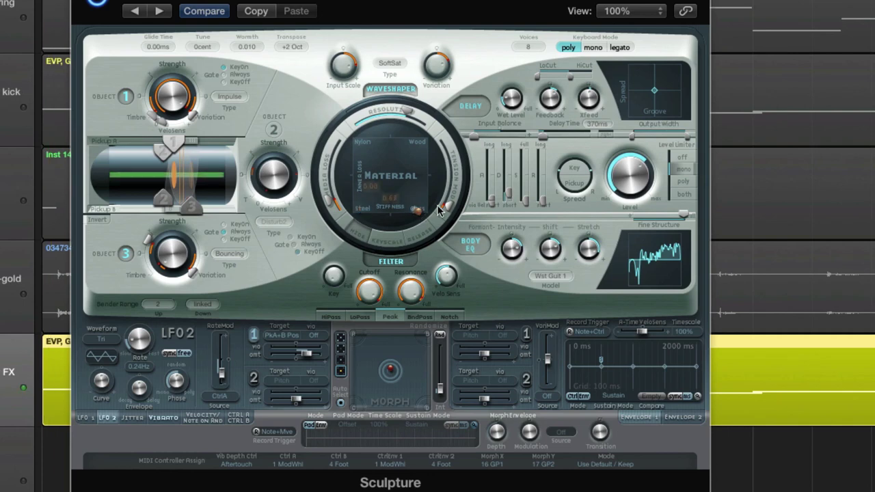
mouse_move(363, 209)
mouse_down()
mouse_move(373, 194)
mouse_move(362, 205)
mouse_up()
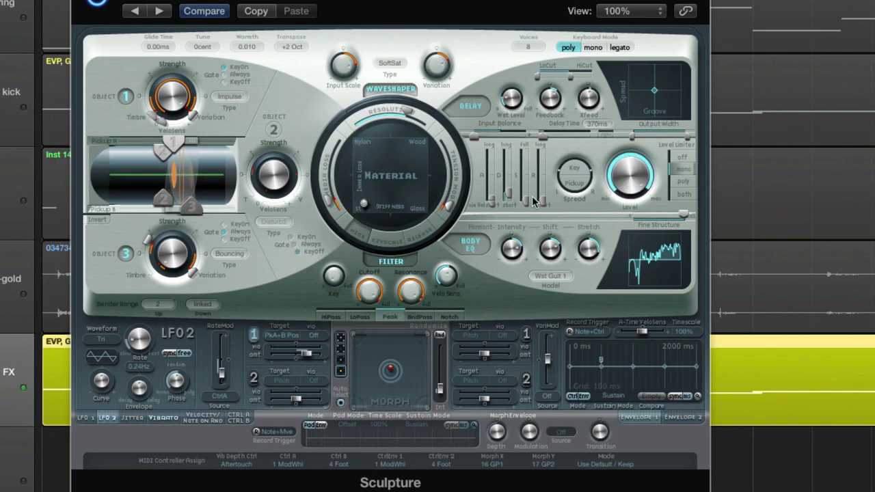
drag(509, 193, 509, 174)
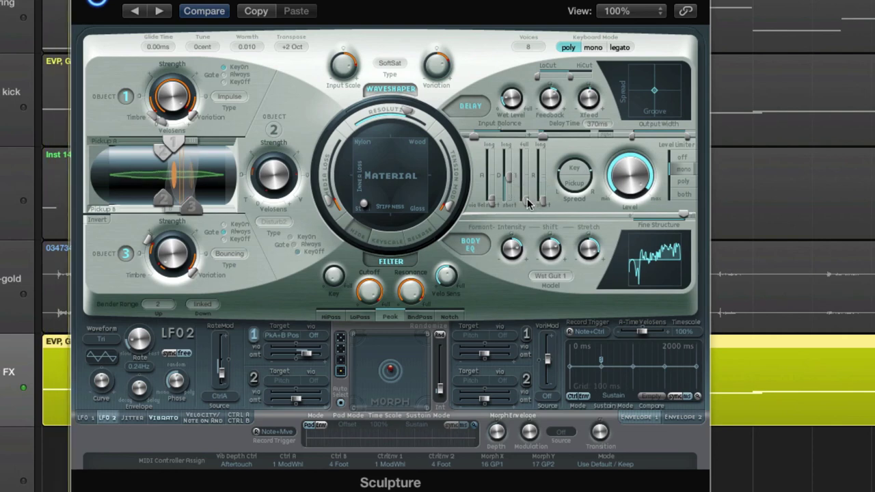
drag(387, 200, 428, 217)
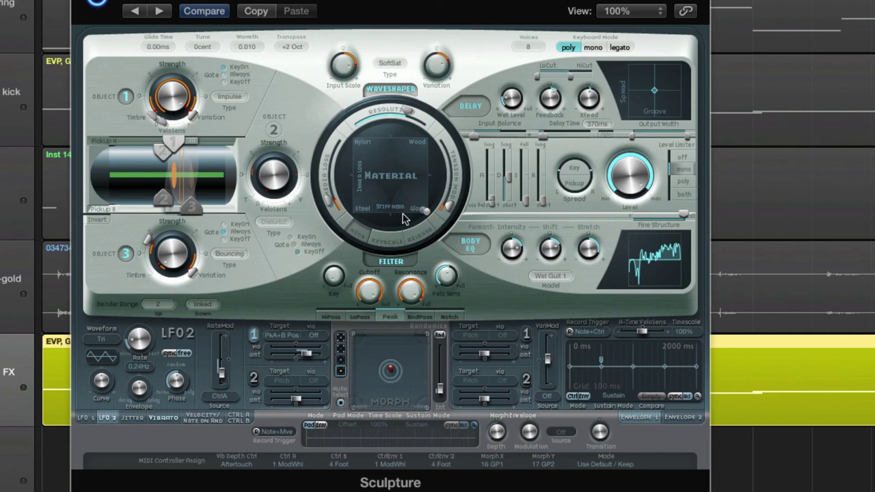
- Try Wood, set Object 3 strength 0.23 and VeloSens -0.19, then return the material toward Steel
drag(425, 210, 399, 162)
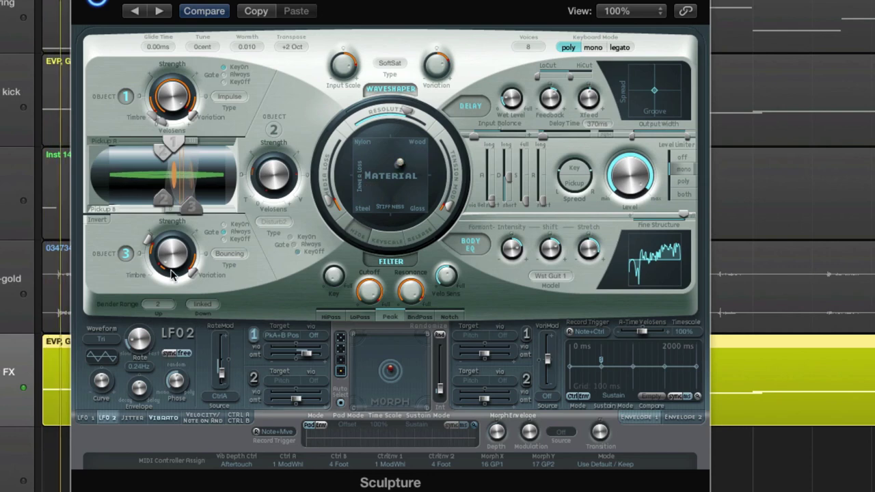
drag(172, 275, 171, 256)
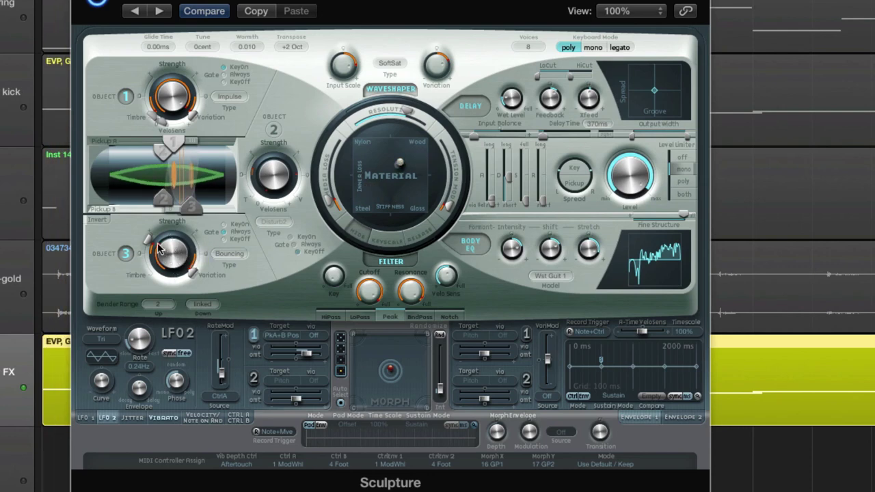
click(159, 250)
drag(151, 251, 149, 238)
drag(196, 266, 199, 259)
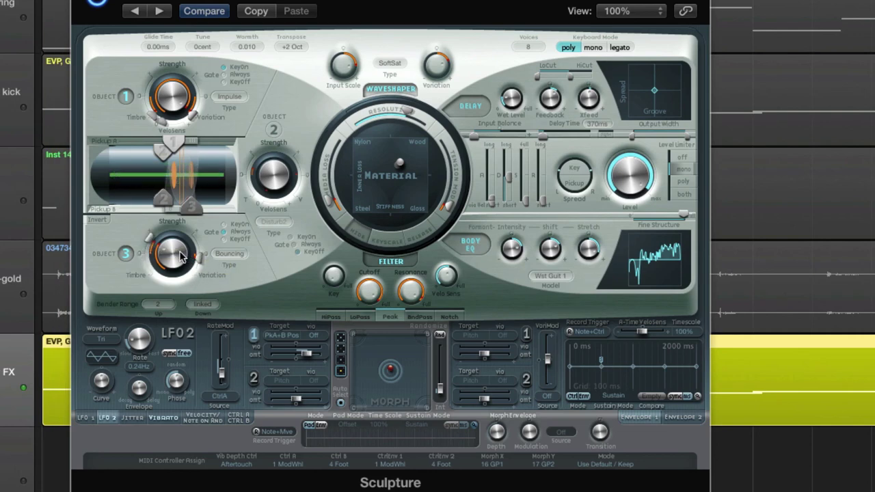
mouse_move(149, 236)
mouse_down()
mouse_move(146, 267)
mouse_move(146, 257)
mouse_up()
drag(400, 162, 424, 208)
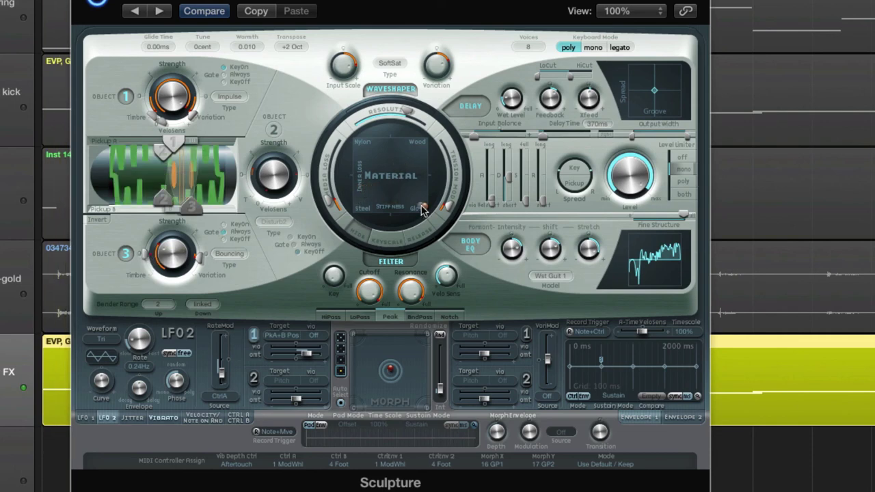
click(507, 198)
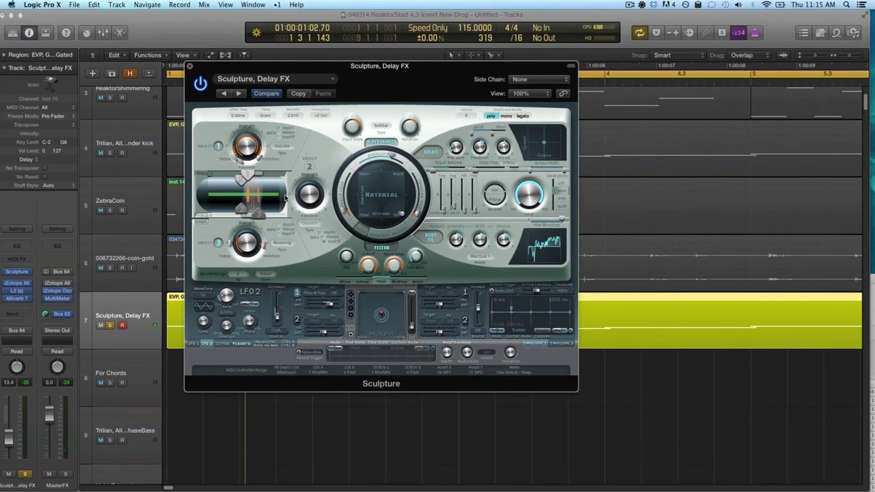
- Close Sculpture and switch between the coin-gold and ZebraCoin tracks, ending on ZebraCoin
click(191, 67)
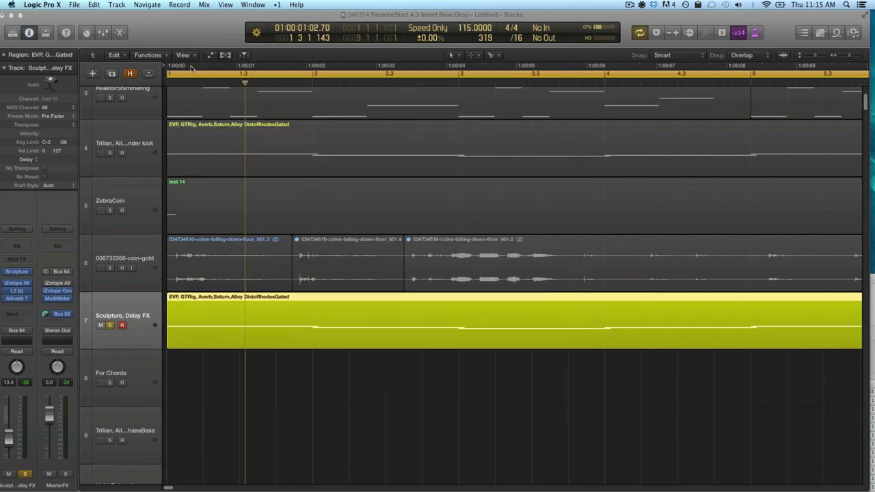
click(152, 249)
click(149, 199)
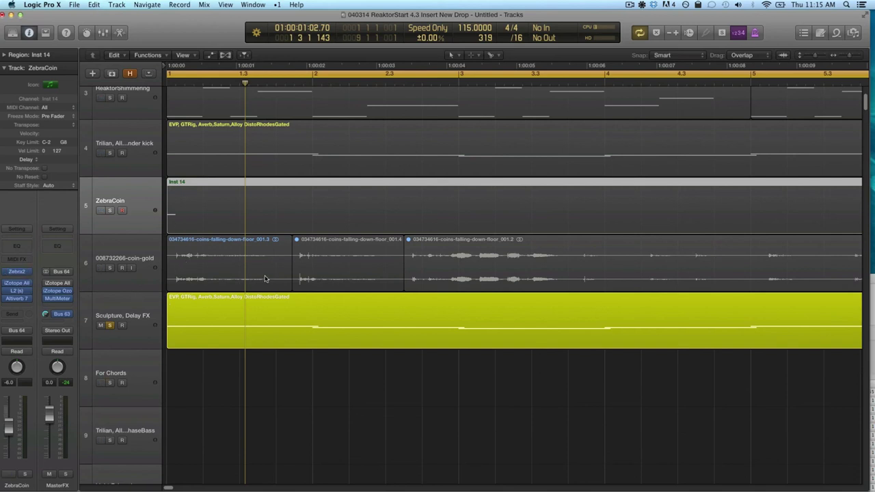
click(148, 274)
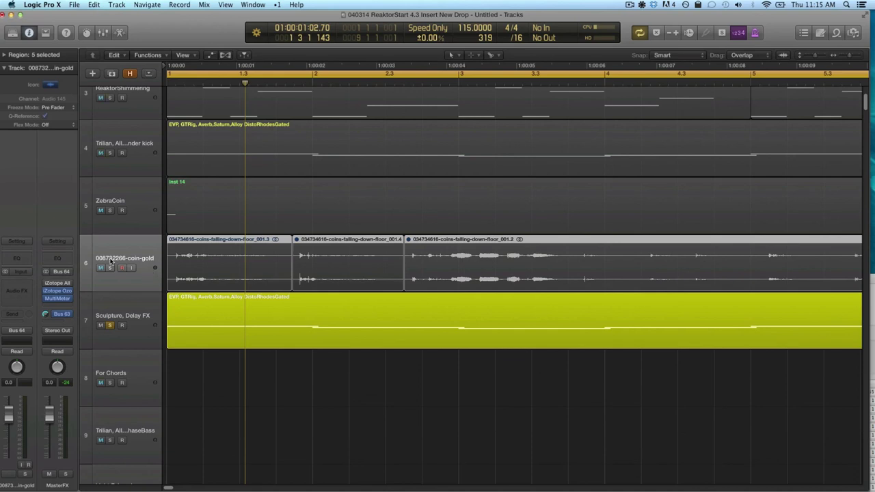
click(147, 204)
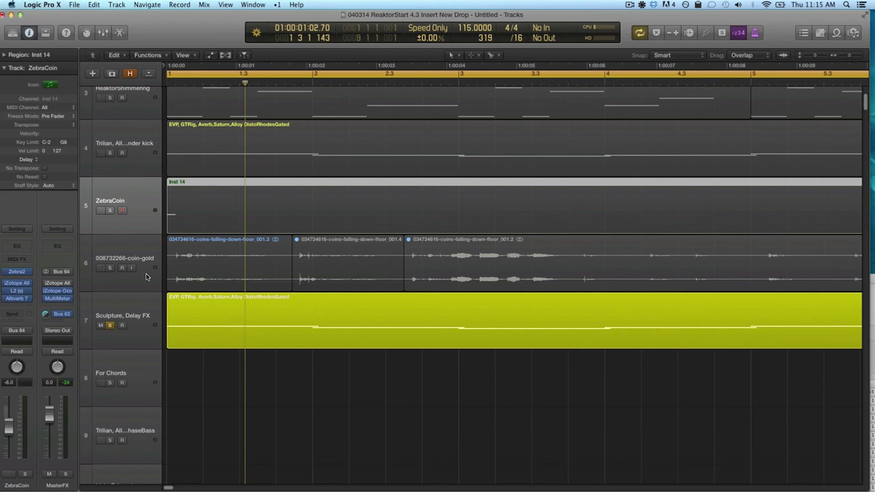
- Unsolo the Sculpture, Delay FX track and mute both it and the coin-gold track
click(110, 326)
click(100, 326)
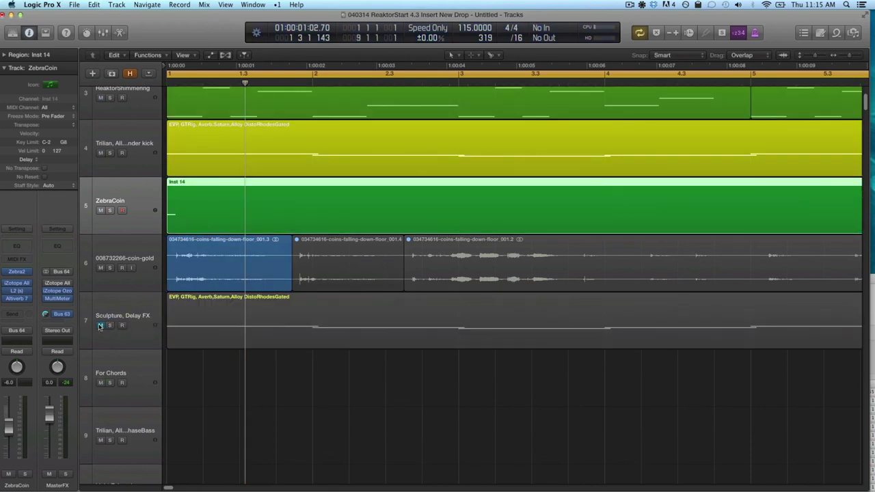
click(101, 267)
- Show the whole arrangement and set the cycle range to the ZebraCoin region
click(100, 210)
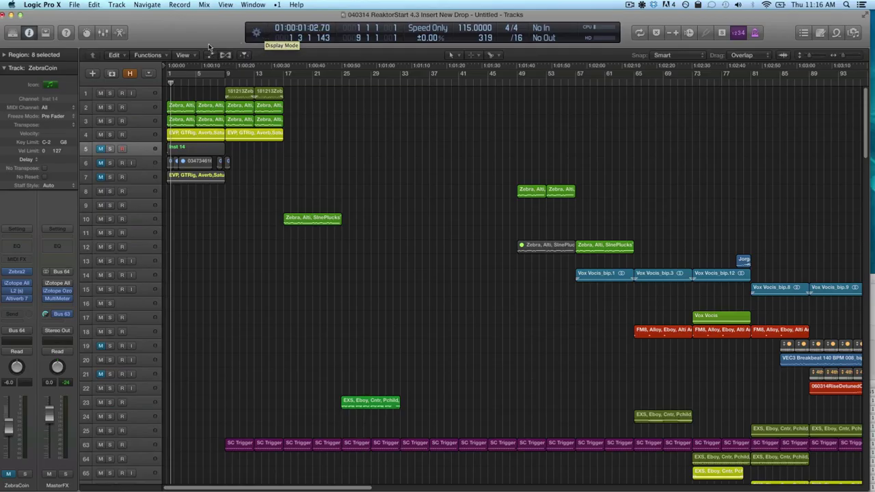
click(138, 148)
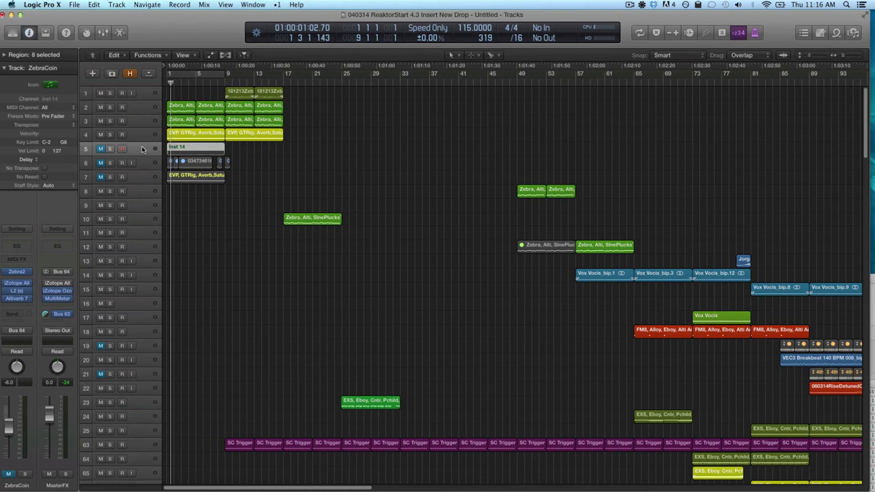
key(super+u)
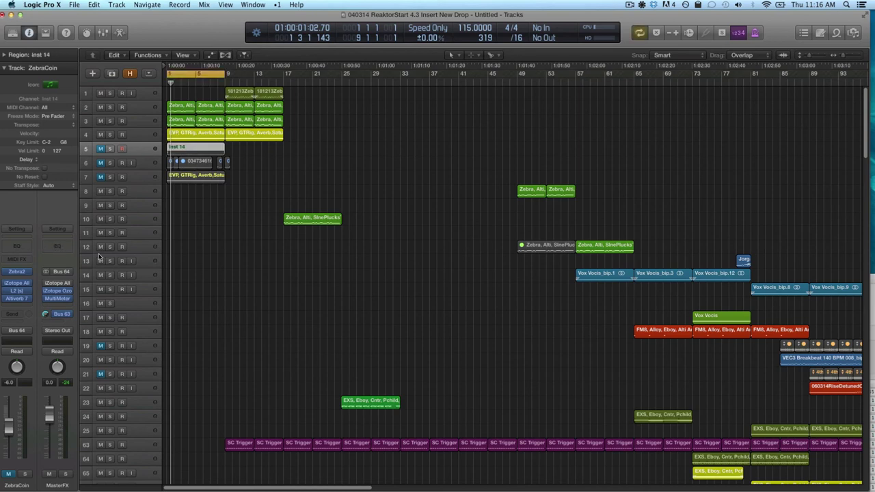